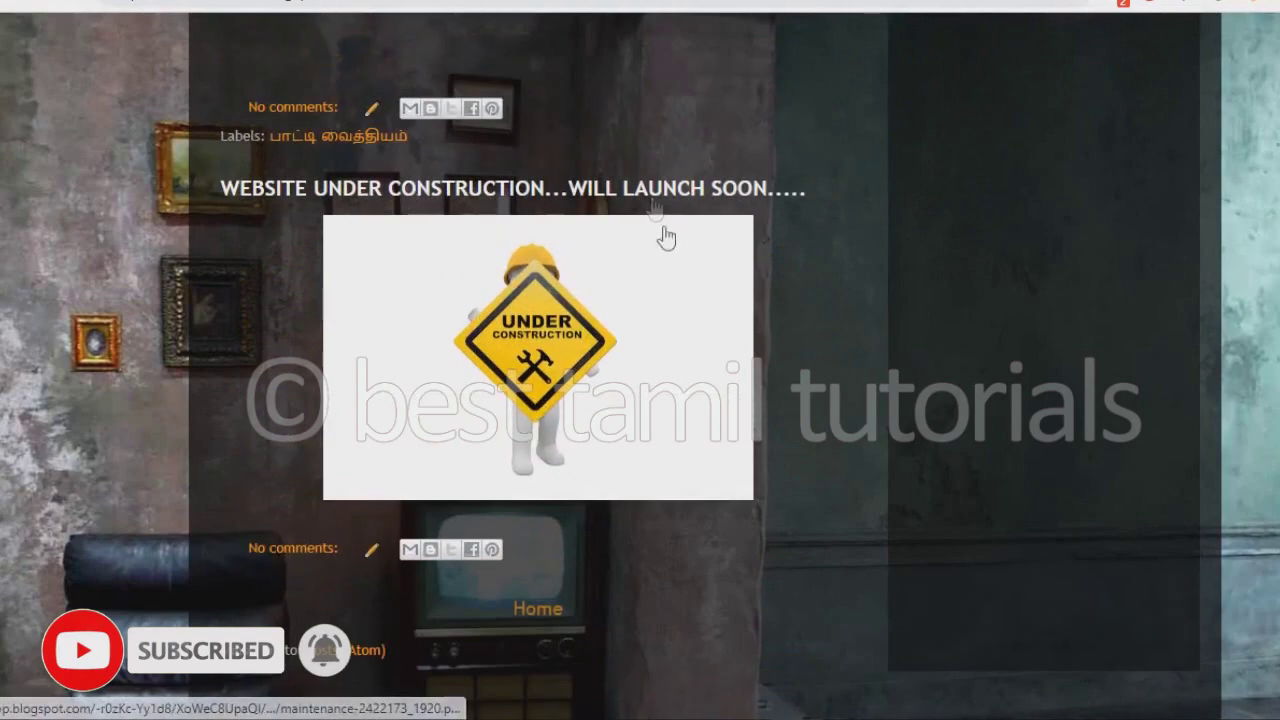
Delete the "WEBSITE UNDER CONSTRUCTION...WILL LAUNCH SOON....." post from the blog's post list and reload the blog page.
{"action": "scroll", "coordinate": [605, 375], "scroll_direction": "up", "scroll_amount": 5}
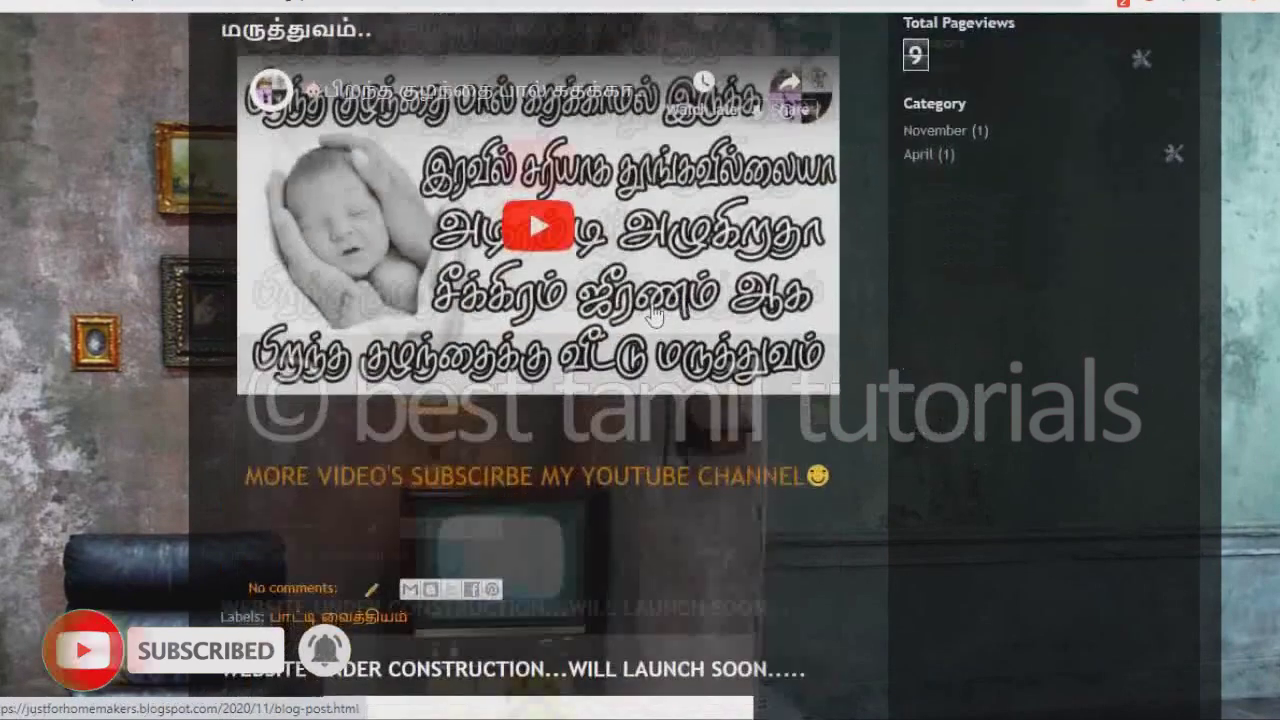
{"action": "scroll", "coordinate": [668, 318], "scroll_direction": "down", "scroll_amount": 6}
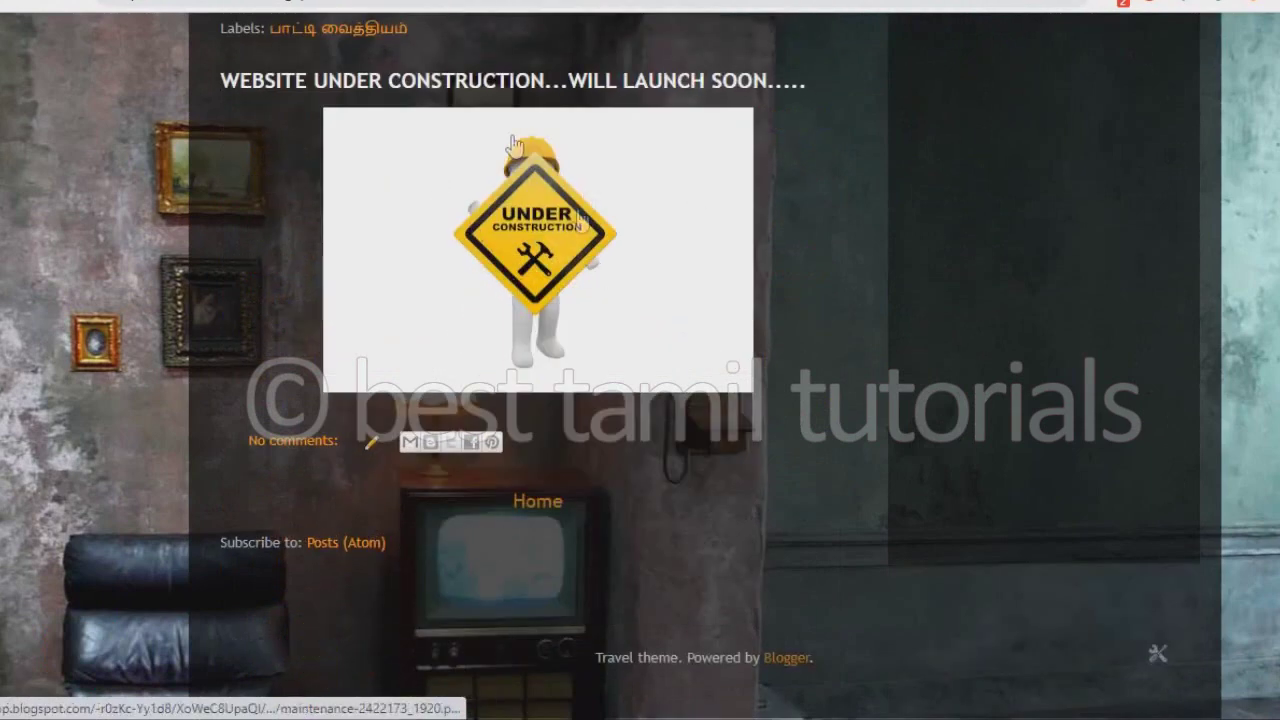
{"action": "scroll", "coordinate": [714, 329], "scroll_direction": "up", "scroll_amount": 1}
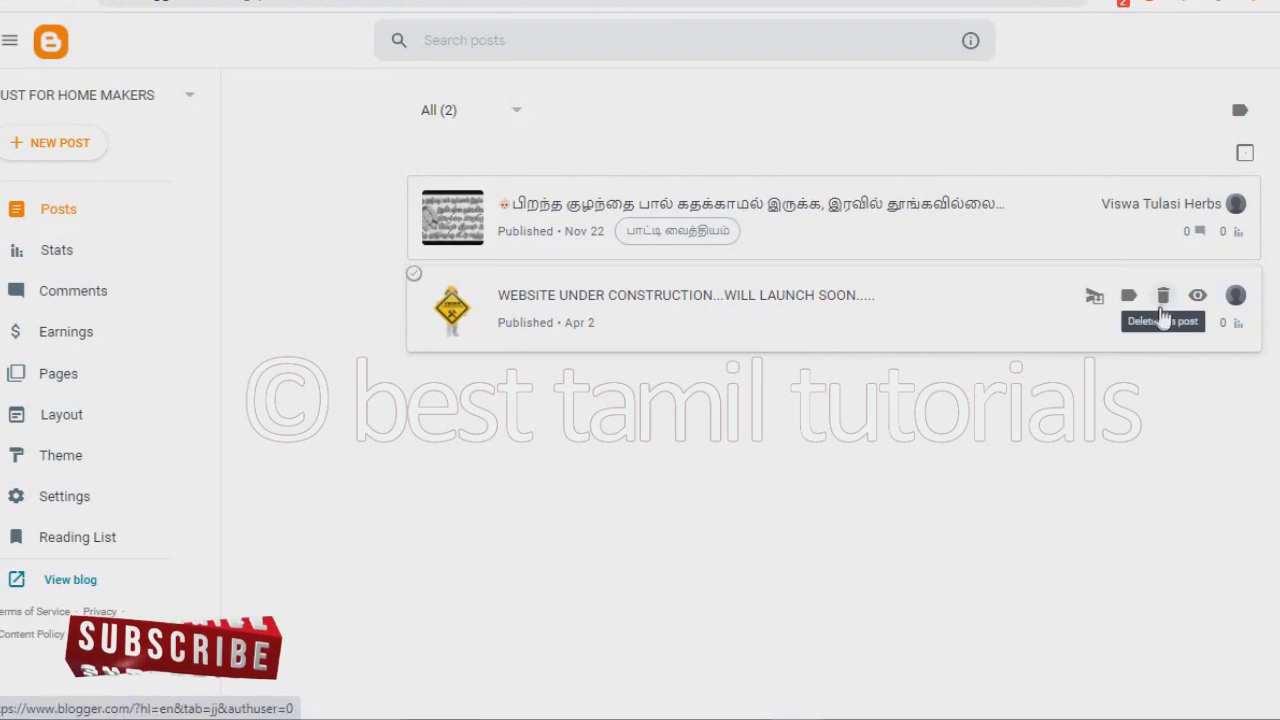
{"action": "left_click", "coordinate": [1162, 298]}
{"action": "left_click", "coordinate": [803, 437]}
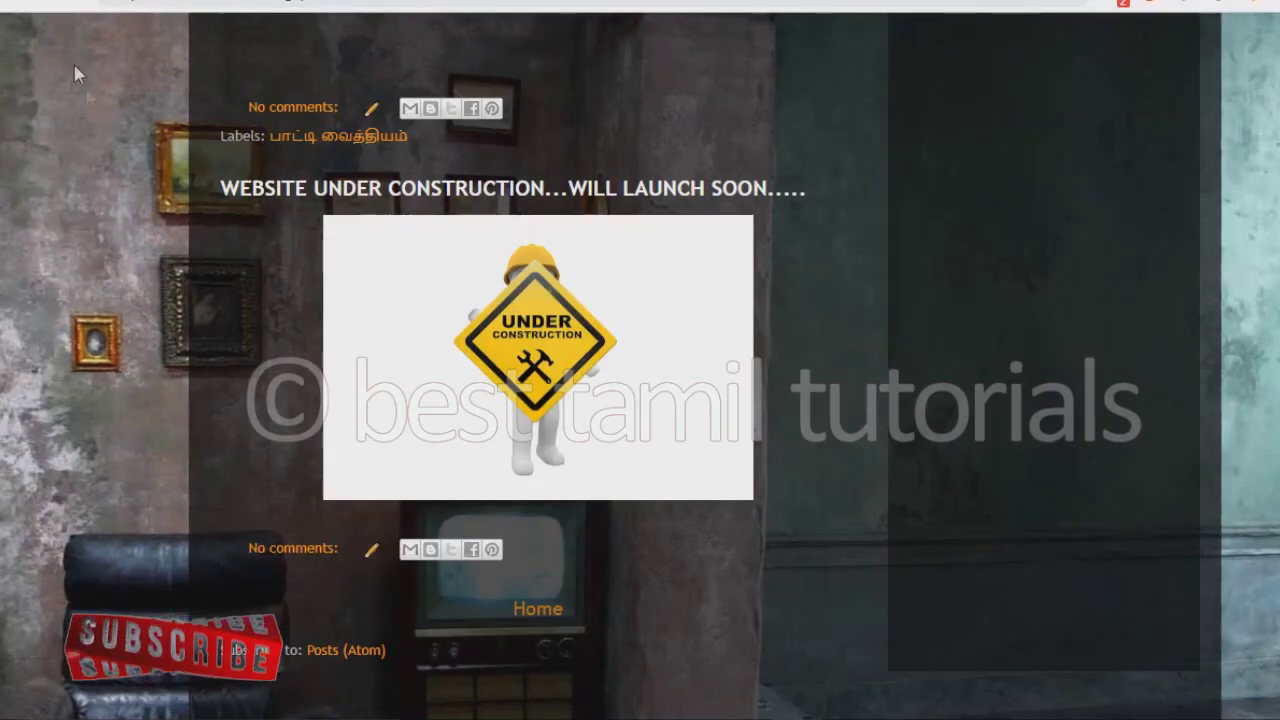
{"action": "key", "text": "F5"}
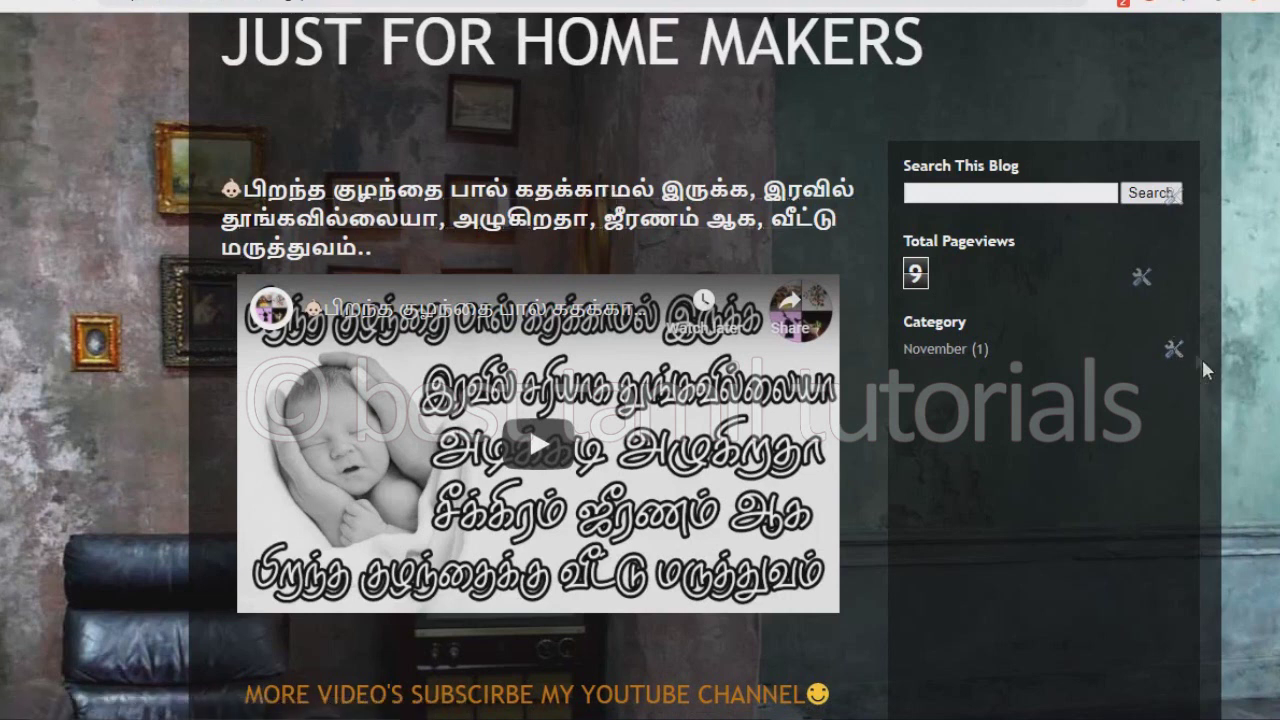
Open the Category archive gadget's configuration from the blog page and set its month date format to 1.
{"action": "left_click", "coordinate": [1172, 348]}
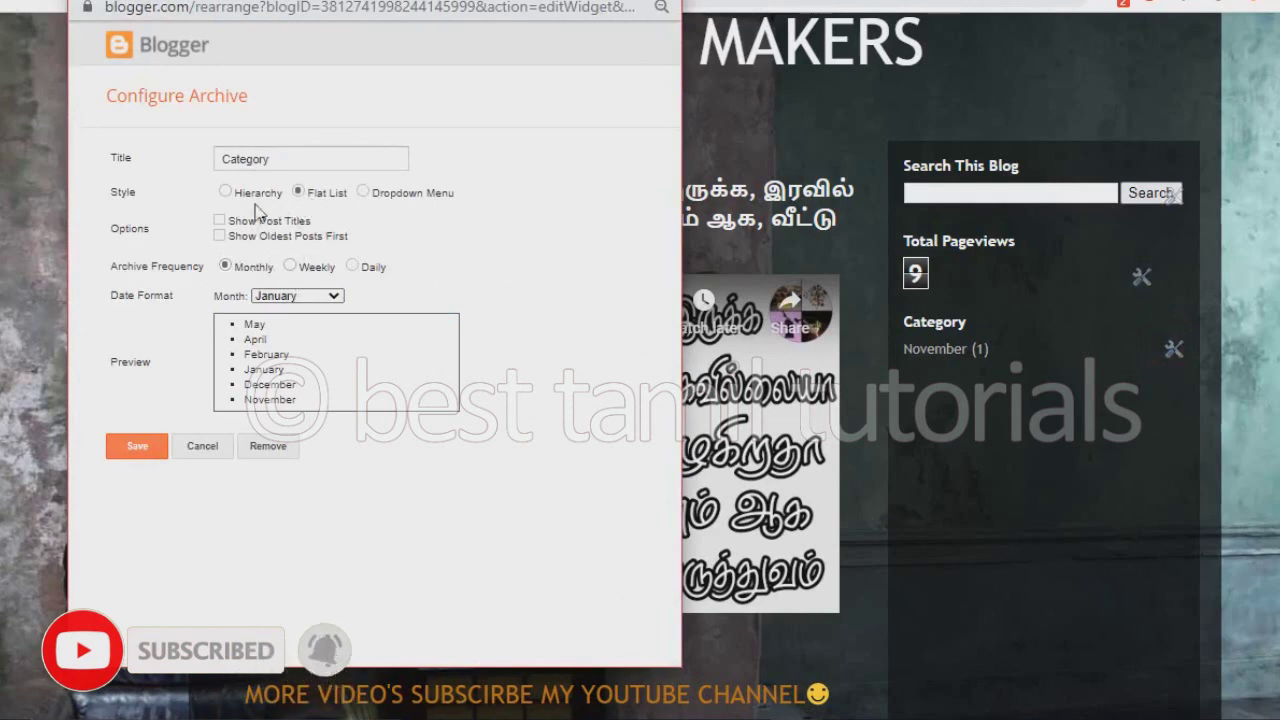
{"action": "left_click", "coordinate": [220, 235]}
{"action": "left_click", "coordinate": [228, 238]}
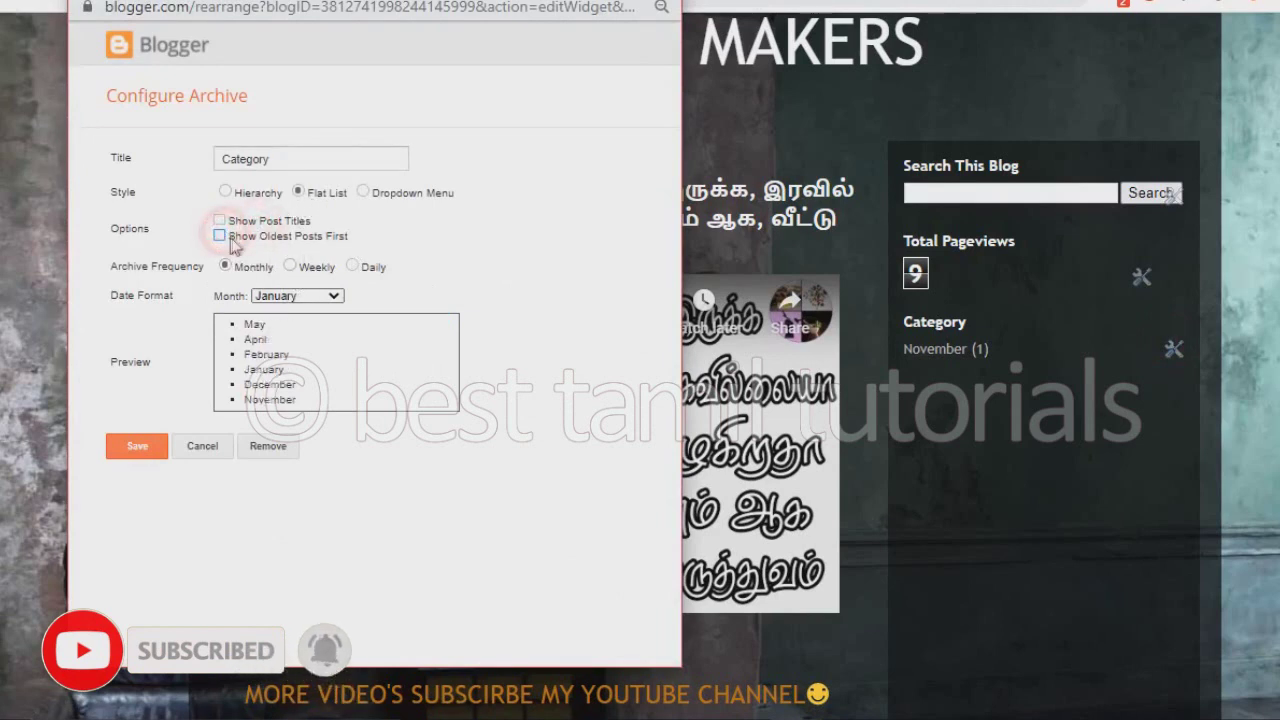
{"action": "left_click", "coordinate": [303, 297]}
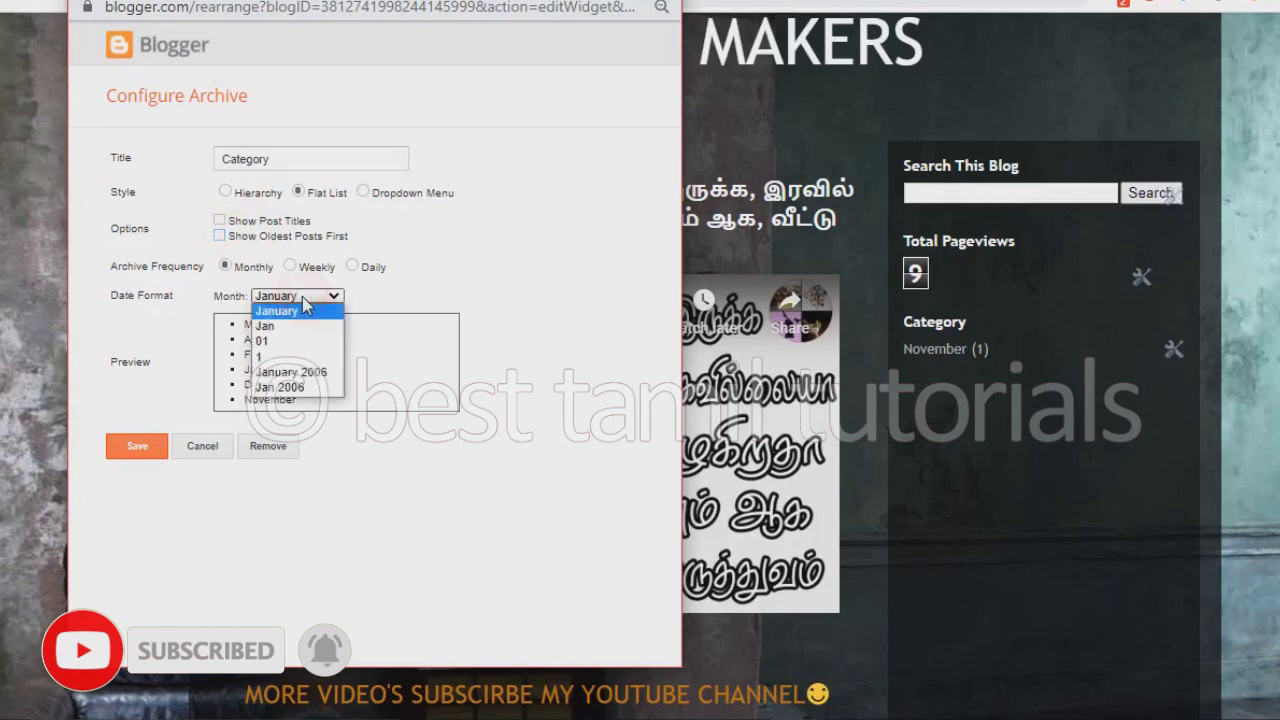
{"action": "left_click", "coordinate": [278, 356]}
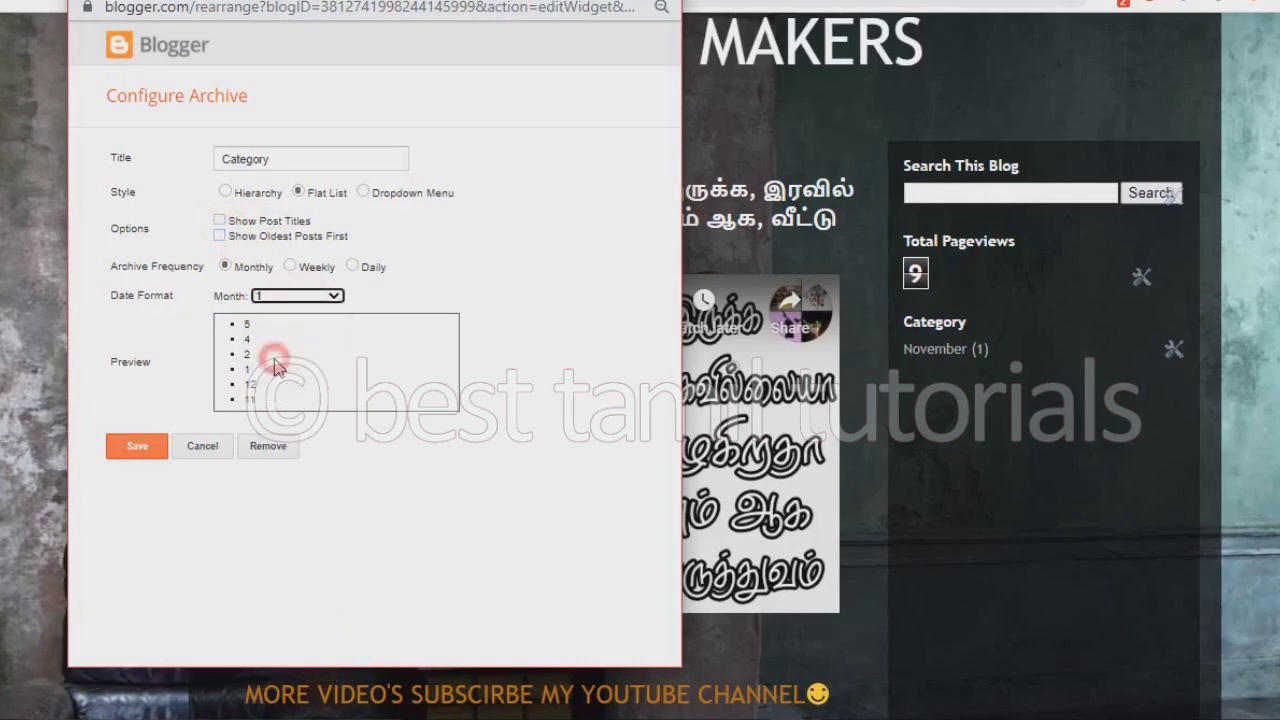
{"action": "left_click", "coordinate": [313, 300]}
{"action": "left_click", "coordinate": [275, 356]}
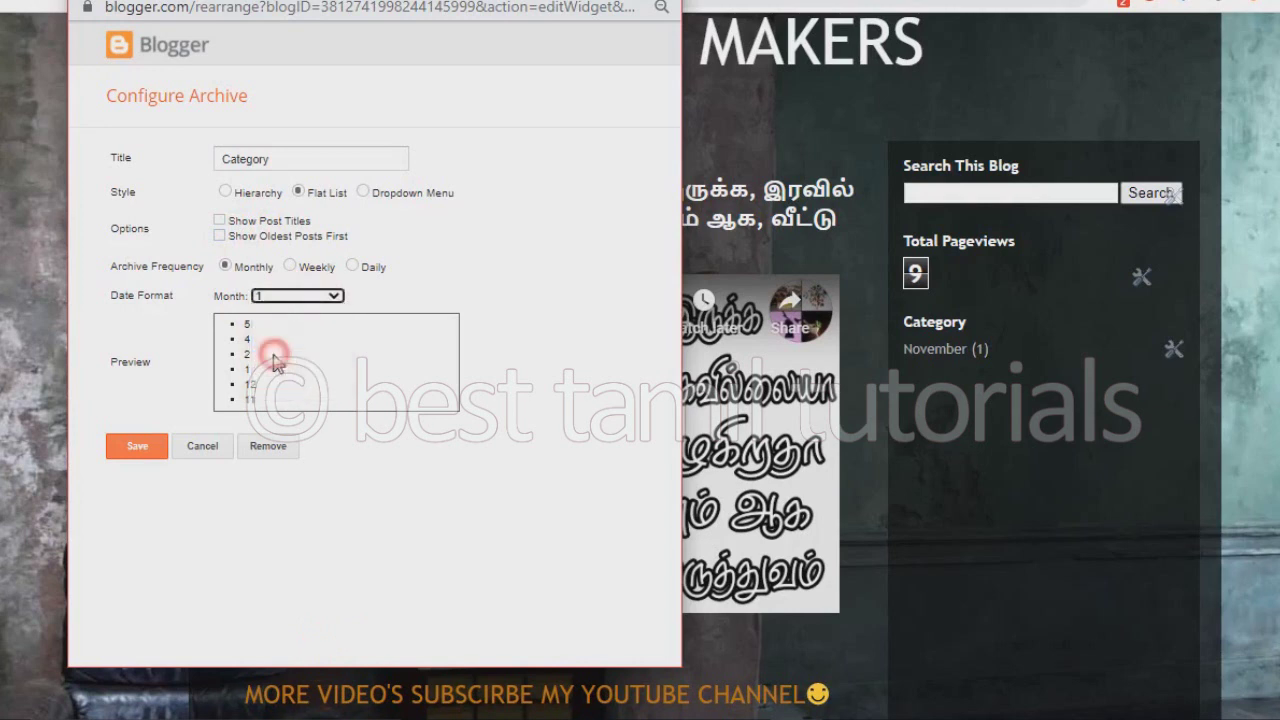
Try the Weekly and Daily archive frequencies, save the gadget as Monthly with month format 1, and check the Category list on the blog.
{"action": "left_click", "coordinate": [290, 266]}
{"action": "left_click", "coordinate": [352, 266]}
{"action": "left_click", "coordinate": [225, 265]}
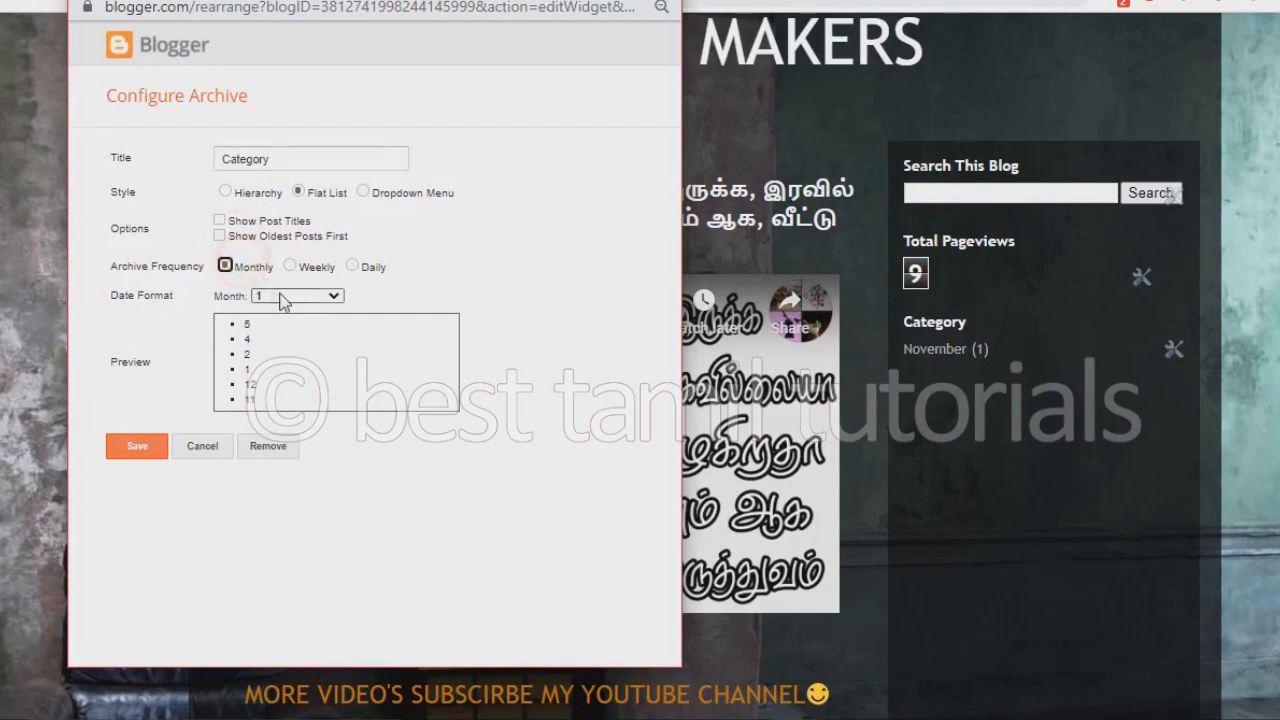
{"action": "left_click", "coordinate": [287, 299]}
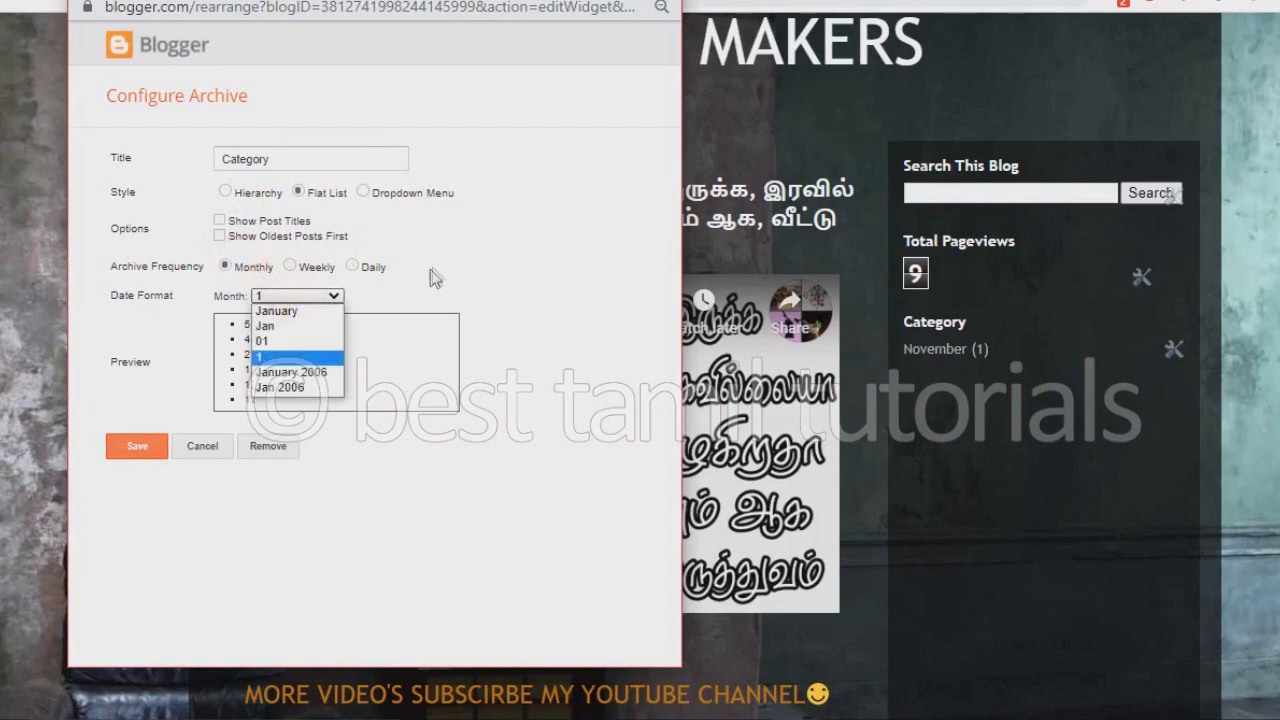
{"action": "left_click", "coordinate": [277, 358]}
{"action": "left_click", "coordinate": [137, 446]}
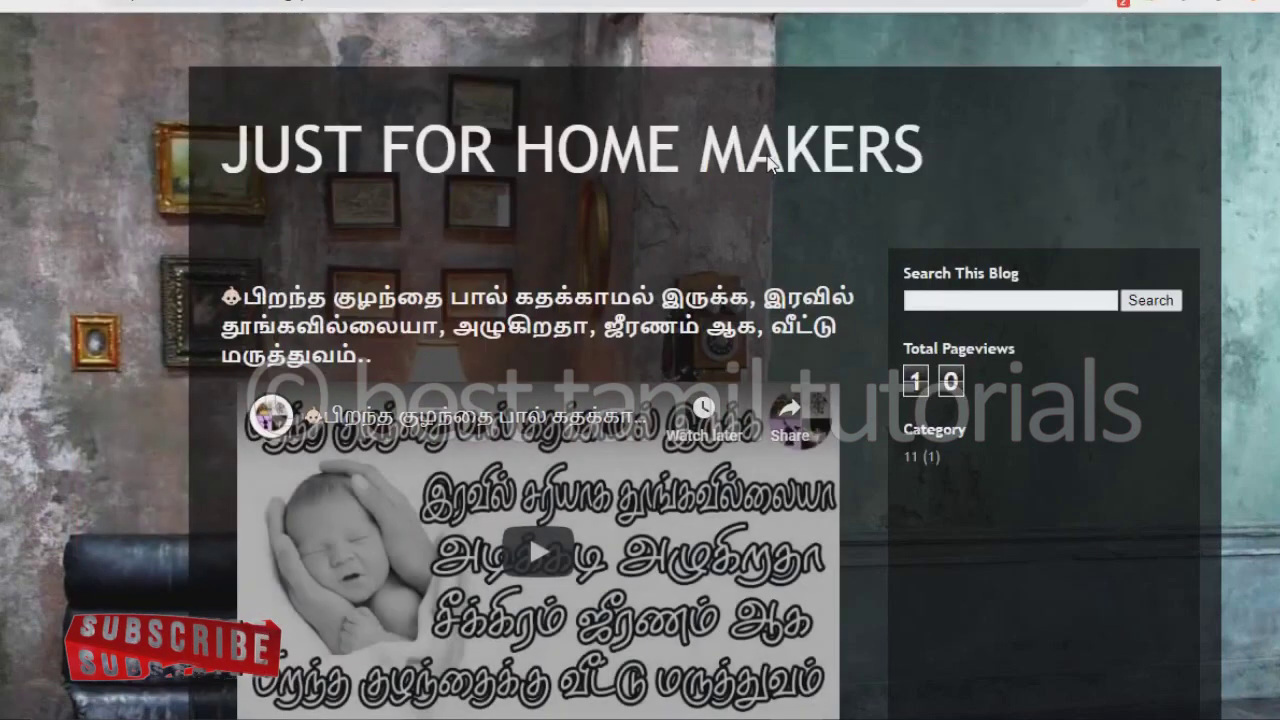
{"action": "scroll", "coordinate": [991, 344], "scroll_direction": "down", "scroll_amount": 1}
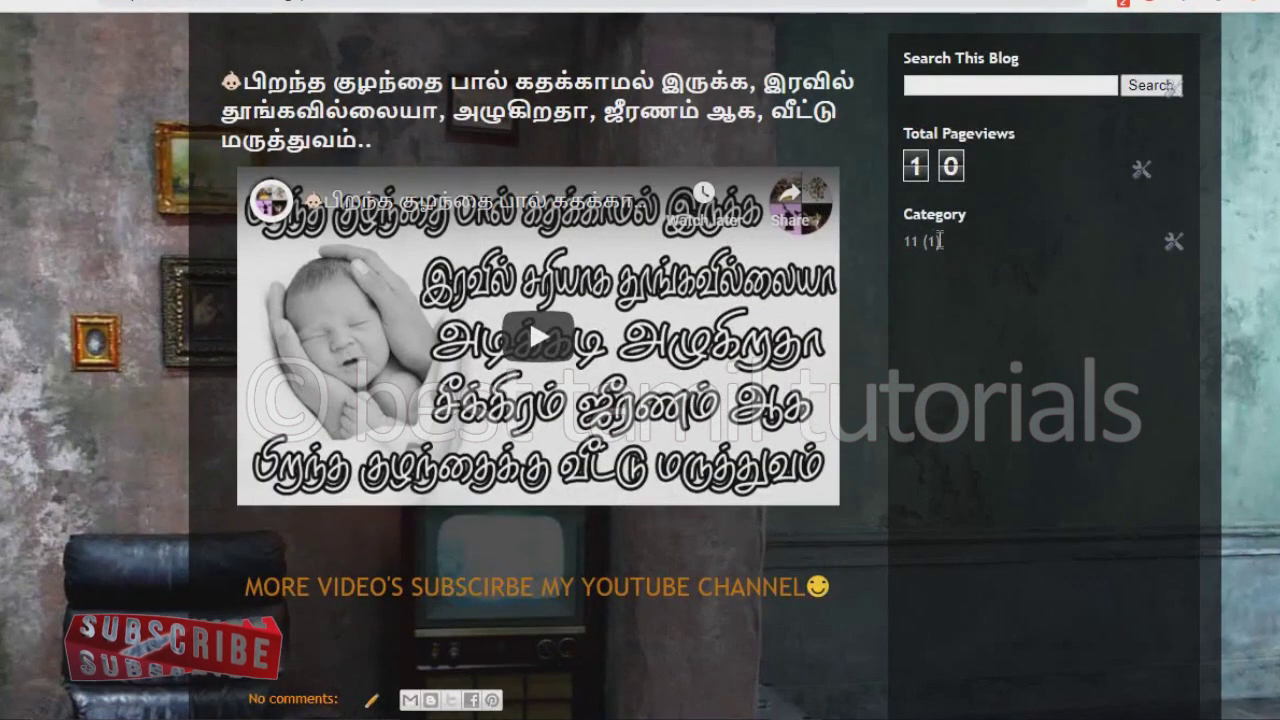
{"action": "scroll", "coordinate": [960, 297], "scroll_direction": "up", "scroll_amount": 1}
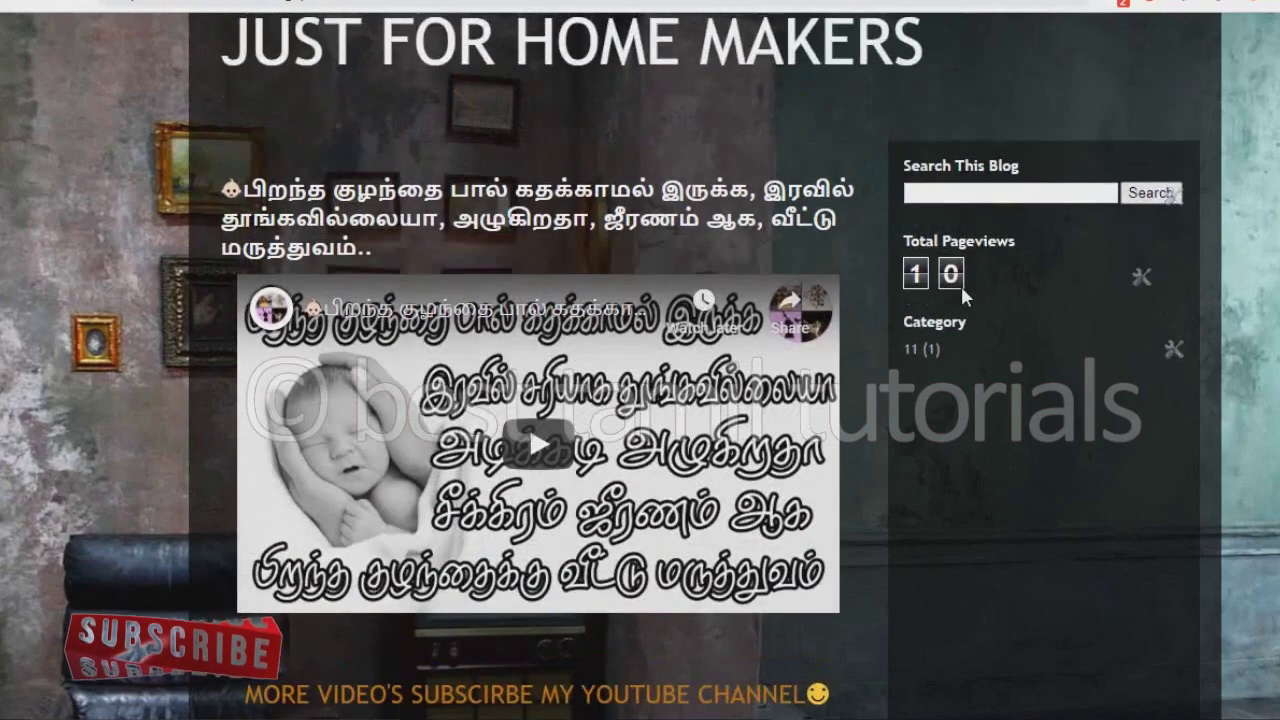
{"action": "scroll", "coordinate": [943, 474], "scroll_direction": "down", "scroll_amount": 2}
{"action": "scroll", "coordinate": [941, 462], "scroll_direction": "up", "scroll_amount": 3}
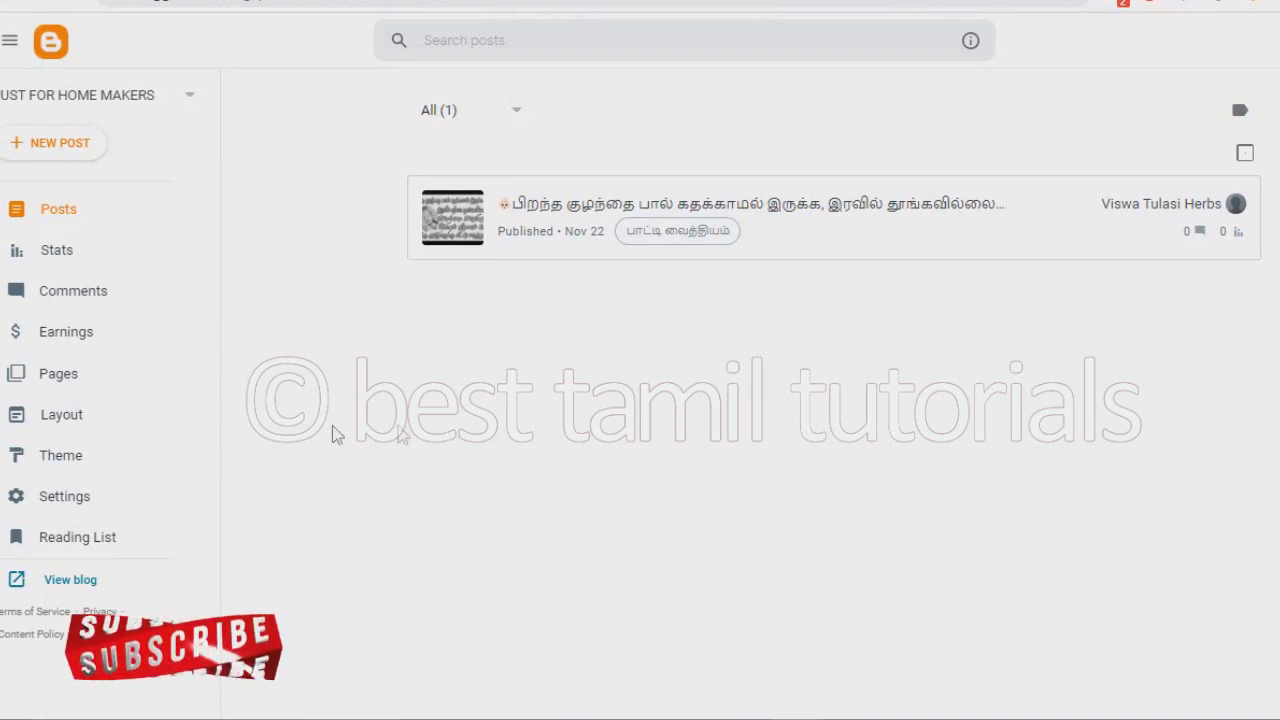
Open the blog's settings and view the Description entry dialog.
{"action": "left_click", "coordinate": [47, 495]}
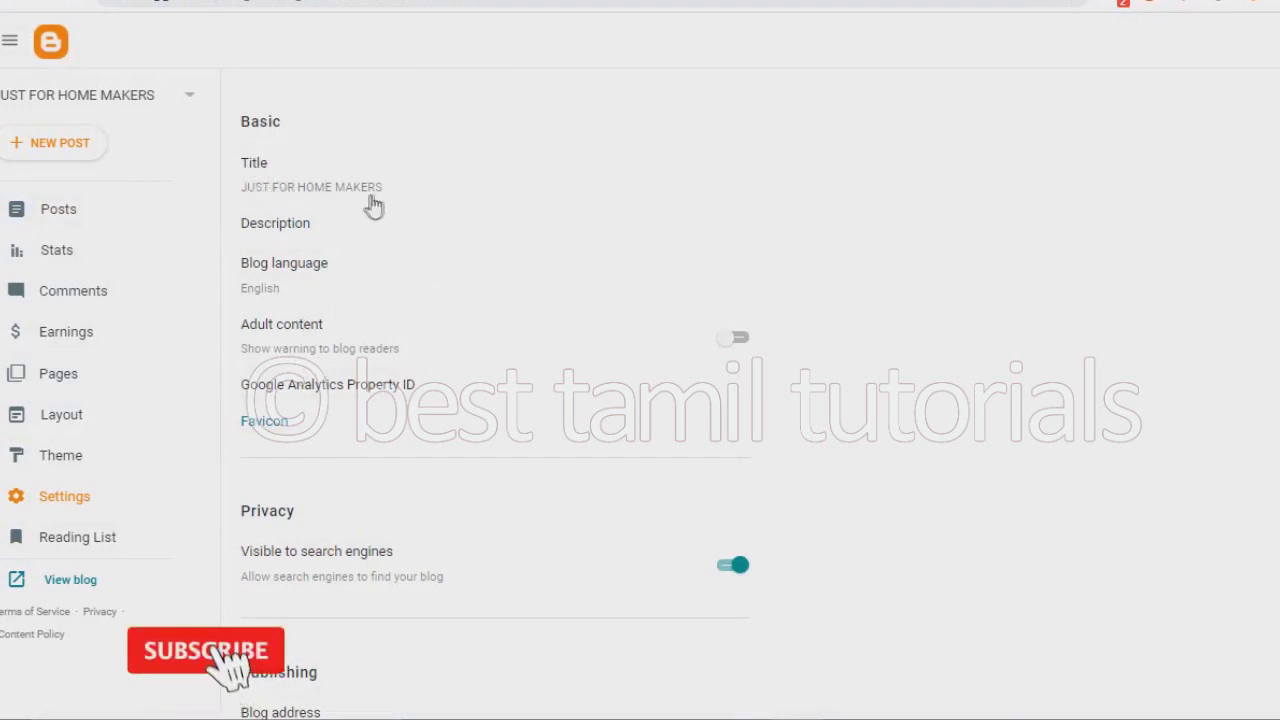
{"action": "left_click", "coordinate": [299, 233]}
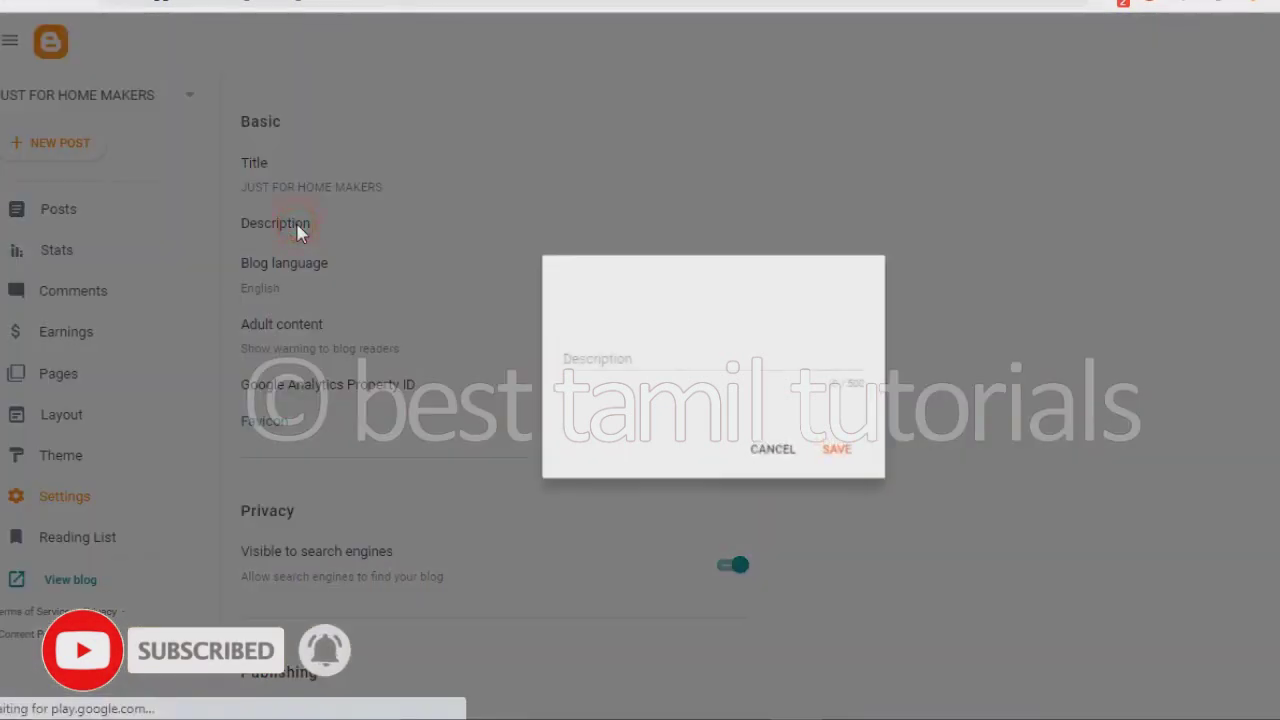
{"action": "left_click", "coordinate": [765, 450]}
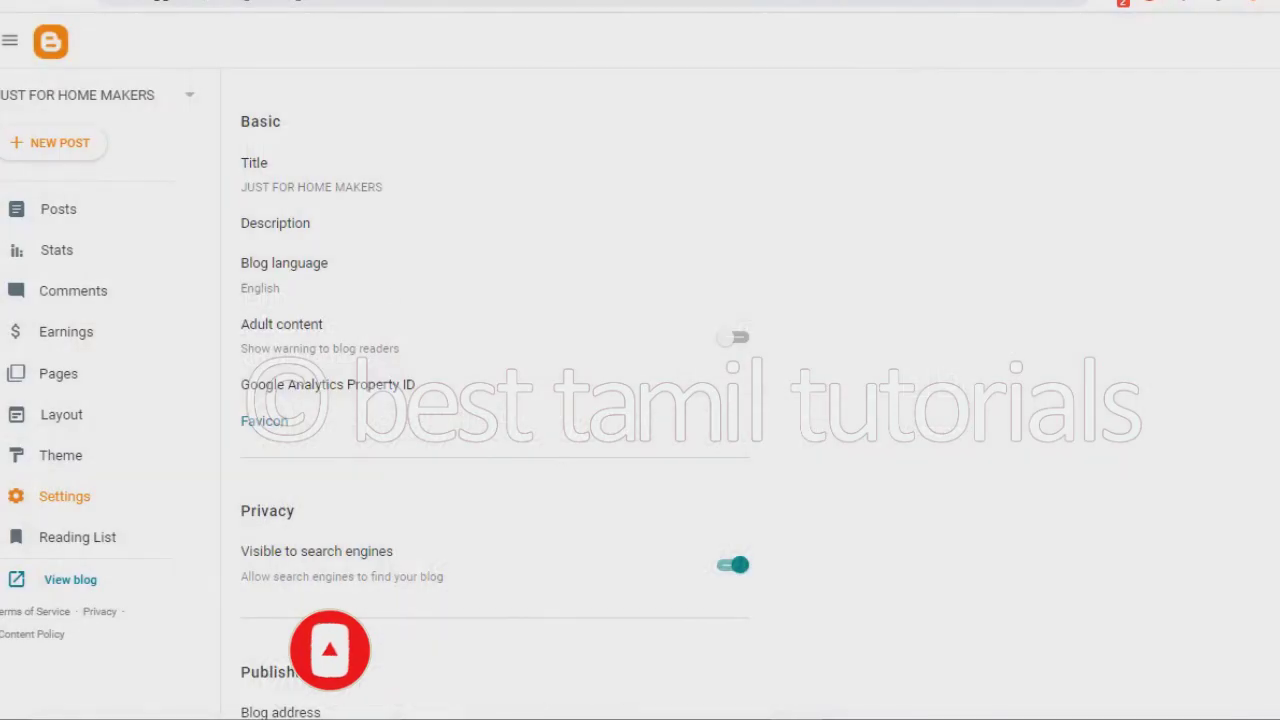
Examine the available blog settings, from Privacy and Publishing through Comments, Email, Formatting, Meta tags, Manage Blog and Site feed.
{"action": "scroll", "coordinate": [357, 343], "scroll_direction": "down", "scroll_amount": 7}
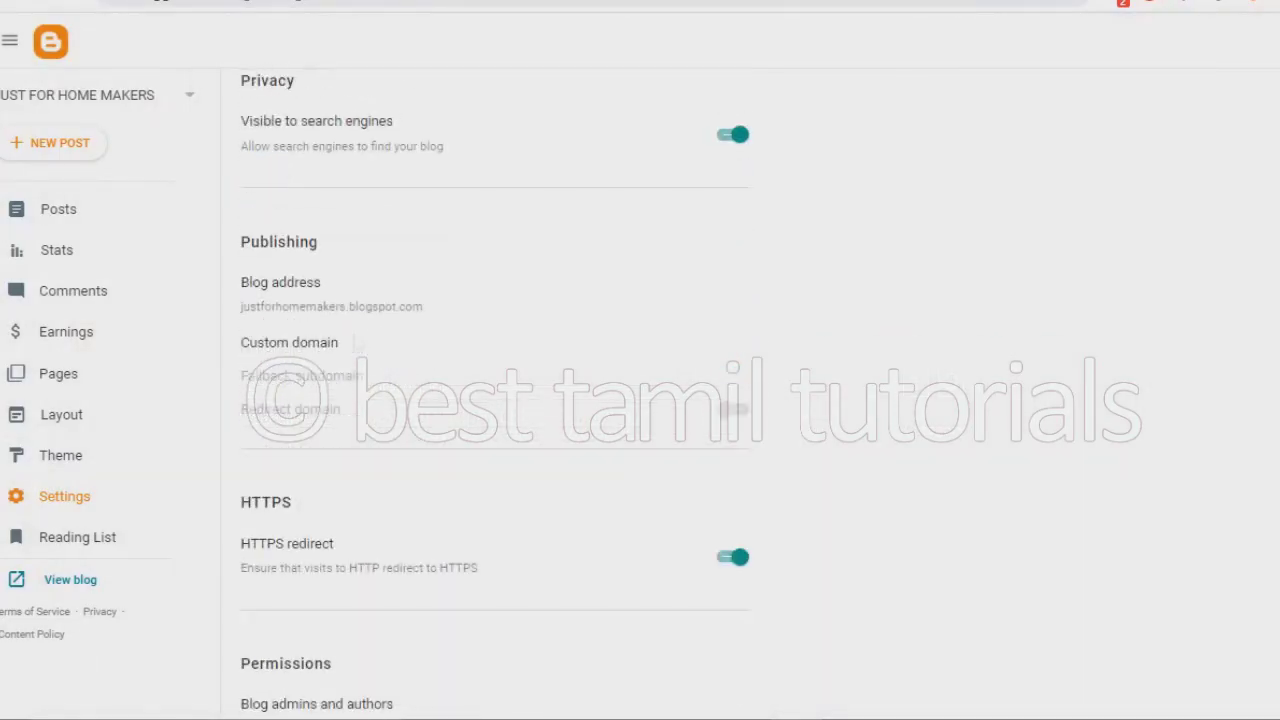
{"action": "scroll", "coordinate": [357, 343], "scroll_direction": "down", "scroll_amount": 7}
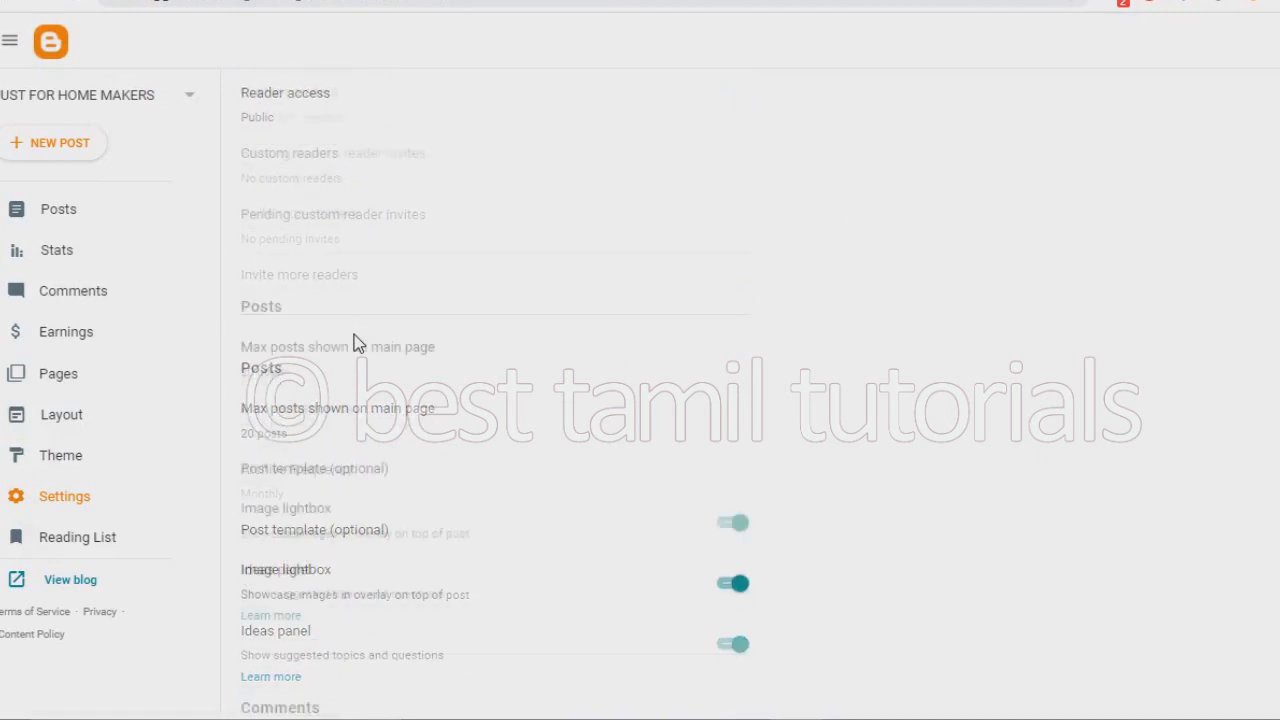
{"action": "scroll", "coordinate": [357, 343], "scroll_direction": "down", "scroll_amount": 7}
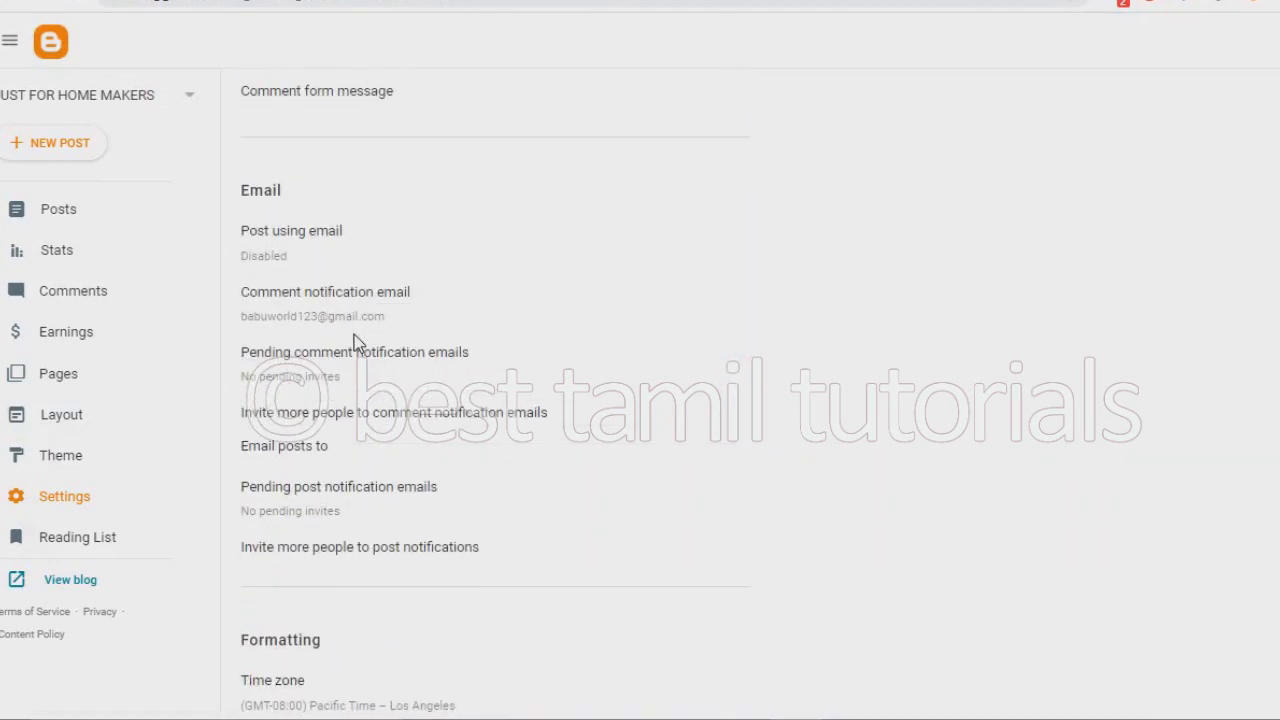
{"action": "scroll", "coordinate": [357, 341], "scroll_direction": "down", "scroll_amount": 3}
{"action": "scroll", "coordinate": [357, 343], "scroll_direction": "down", "scroll_amount": 7}
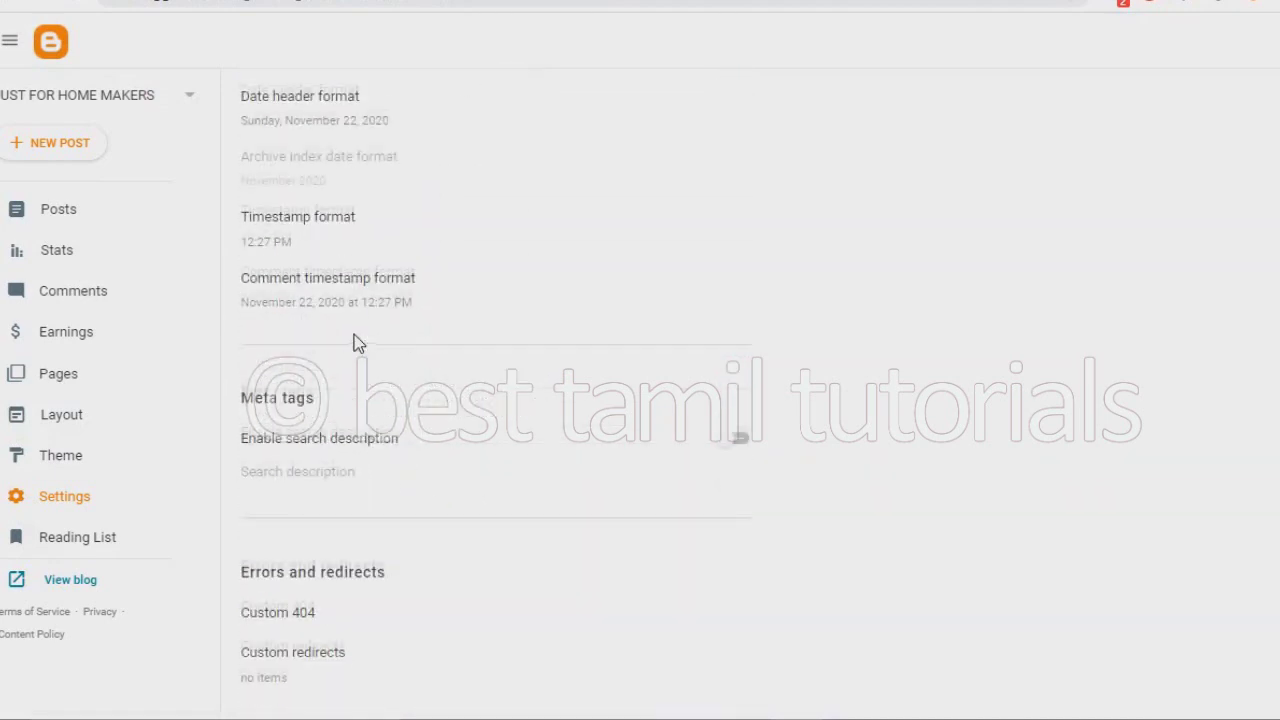
{"action": "scroll", "coordinate": [357, 343], "scroll_direction": "down", "scroll_amount": 6}
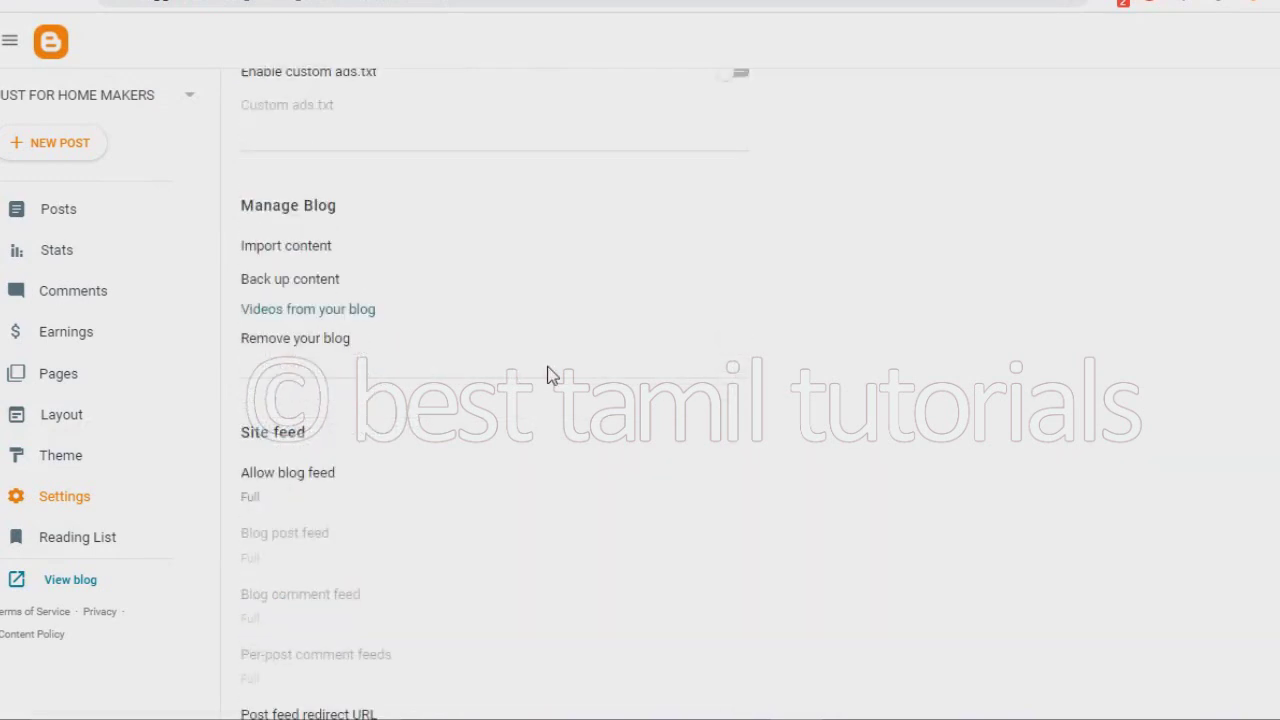
{"action": "scroll", "coordinate": [548, 375], "scroll_direction": "up", "scroll_amount": 15}
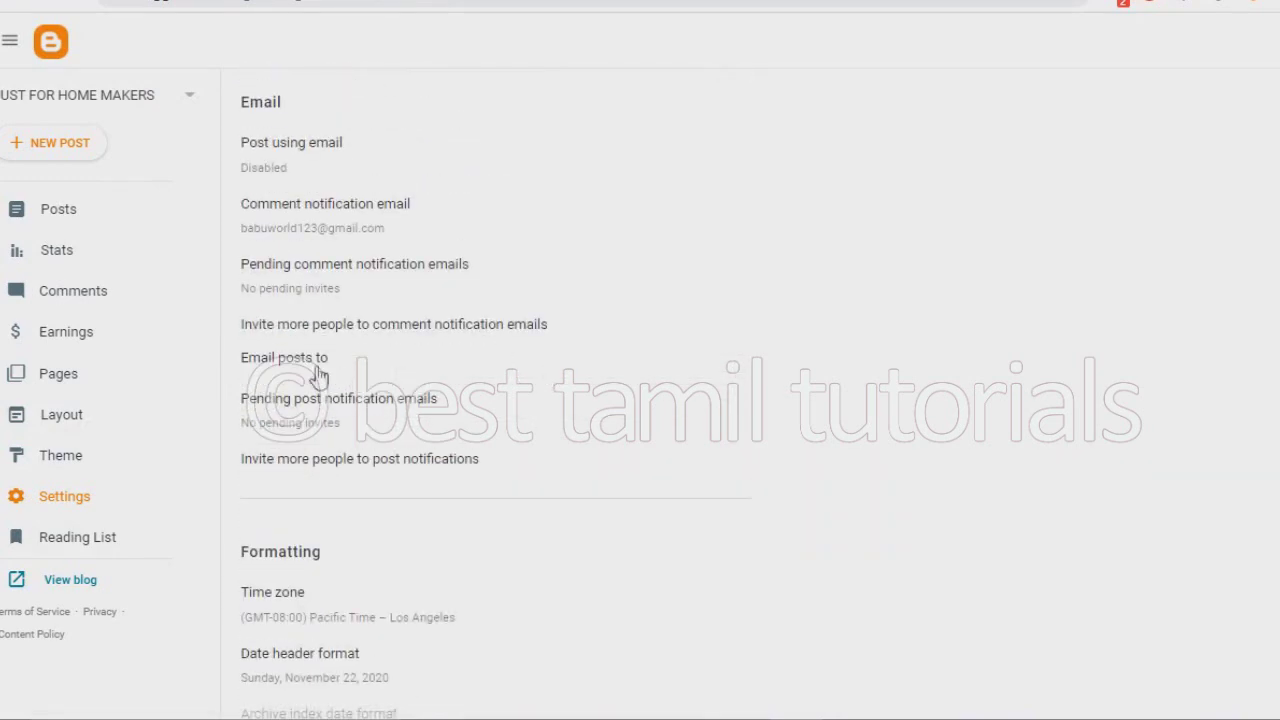
{"action": "scroll", "coordinate": [318, 375], "scroll_direction": "up", "scroll_amount": 4}
{"action": "scroll", "coordinate": [344, 412], "scroll_direction": "up", "scroll_amount": 3}
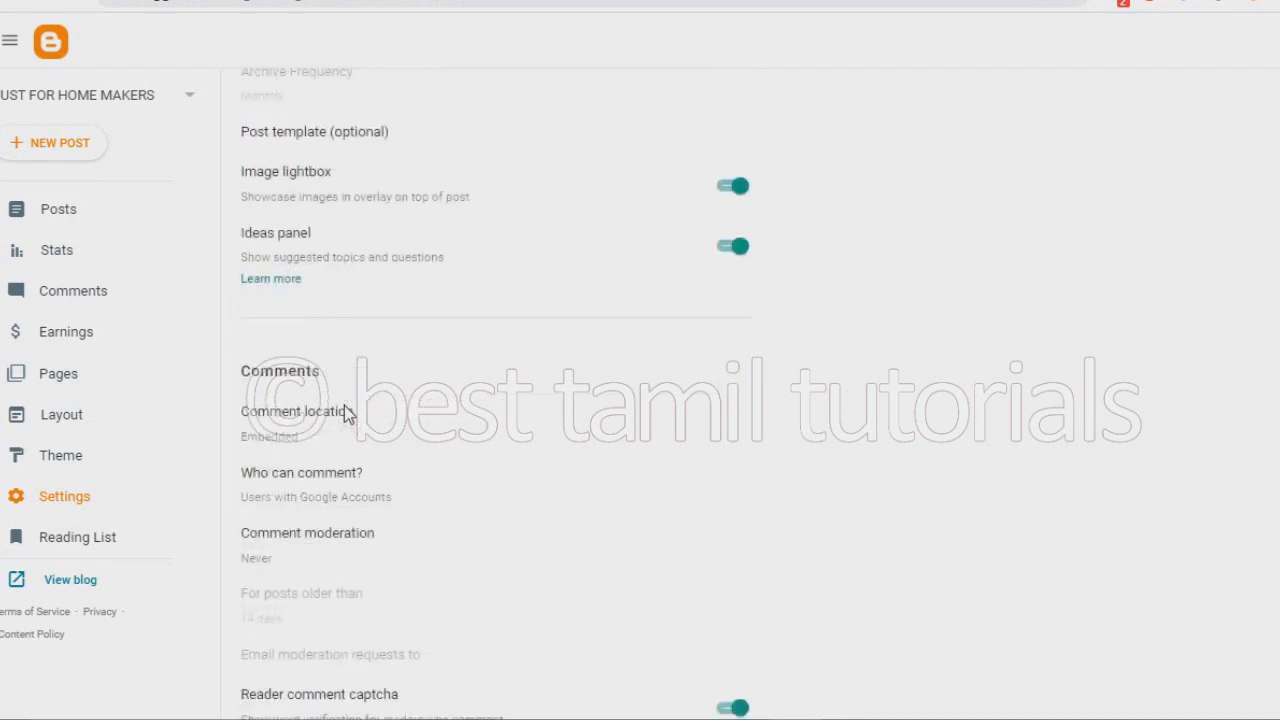
{"action": "scroll", "coordinate": [343, 414], "scroll_direction": "up", "scroll_amount": 4}
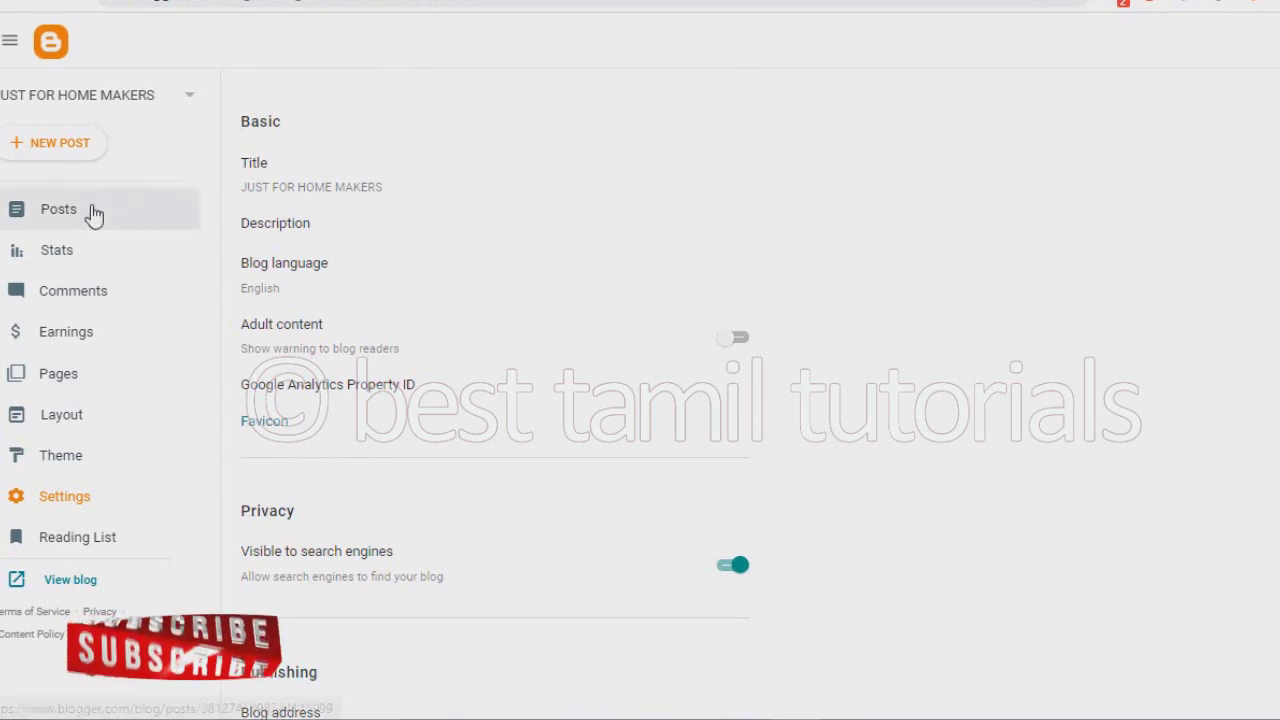
Open the statistics of the JUST FOR HOME MAKERS blog and set the time period to All time.
{"action": "left_click", "coordinate": [93, 260]}
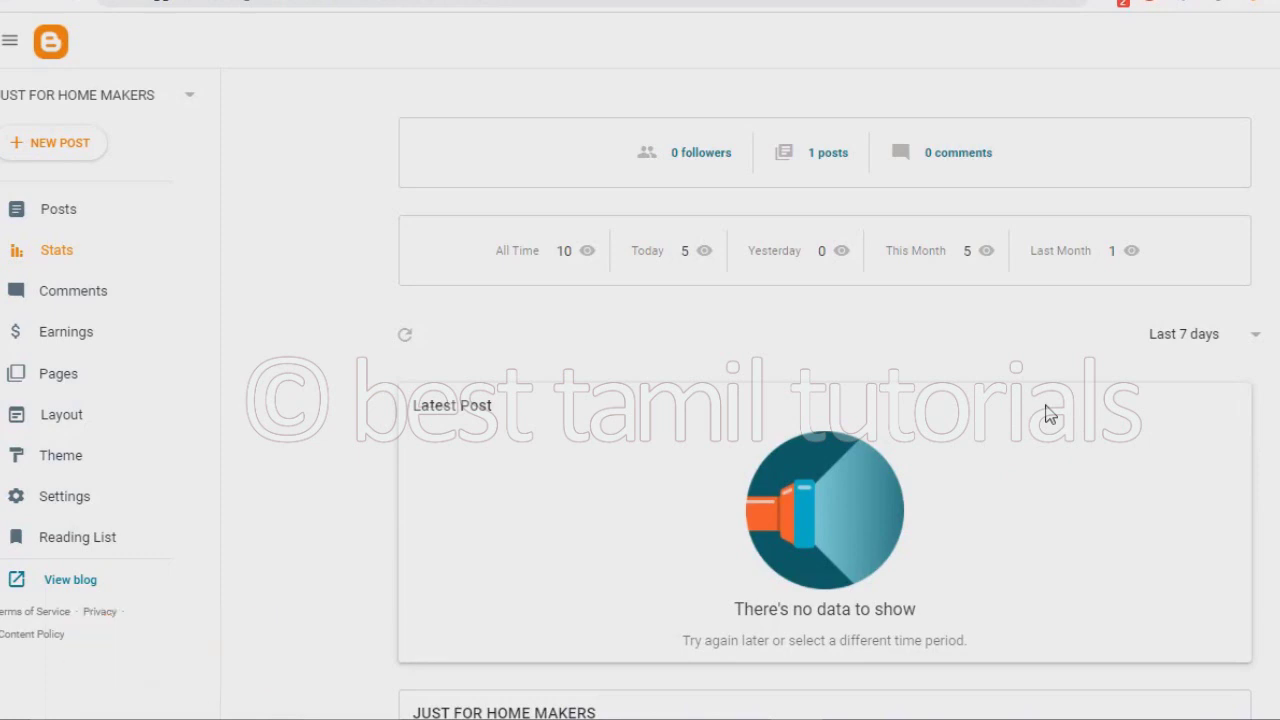
{"action": "scroll", "coordinate": [1046, 417], "scroll_direction": "down", "scroll_amount": 2}
{"action": "scroll", "coordinate": [1046, 417], "scroll_direction": "up", "scroll_amount": 2}
{"action": "left_click", "coordinate": [1245, 340]}
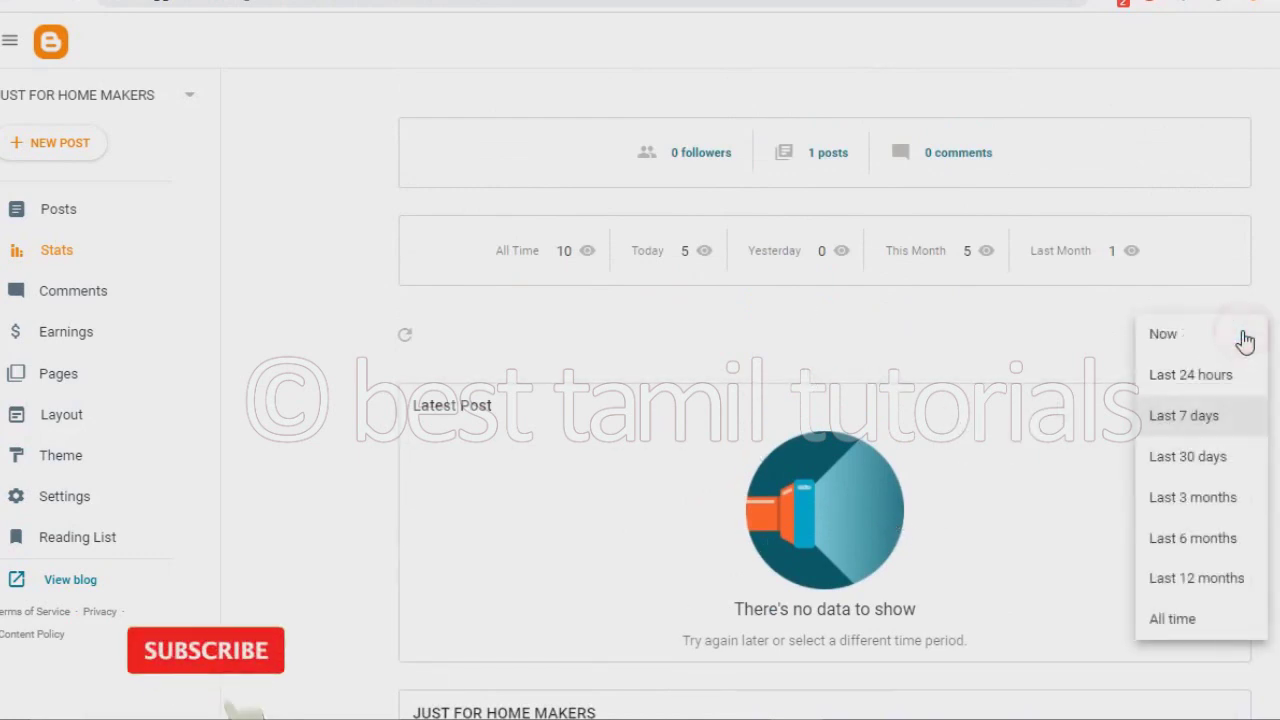
{"action": "left_click", "coordinate": [1172, 619]}
Examine the Latest Post, blog views, Posts and Pages sections of the all-time statistics.
{"action": "scroll", "coordinate": [1060, 450], "scroll_direction": "down", "scroll_amount": 8}
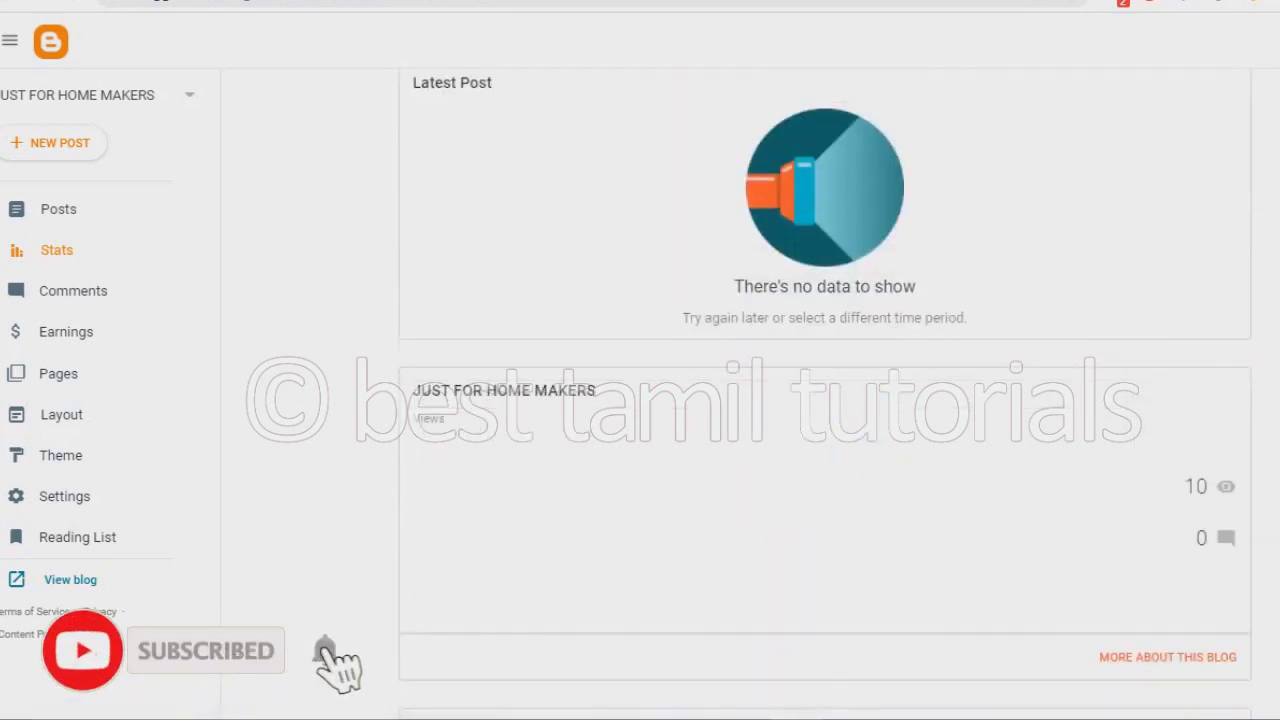
{"action": "scroll", "coordinate": [1068, 463], "scroll_direction": "down", "scroll_amount": 2}
{"action": "scroll", "coordinate": [1068, 463], "scroll_direction": "up", "scroll_amount": 9}
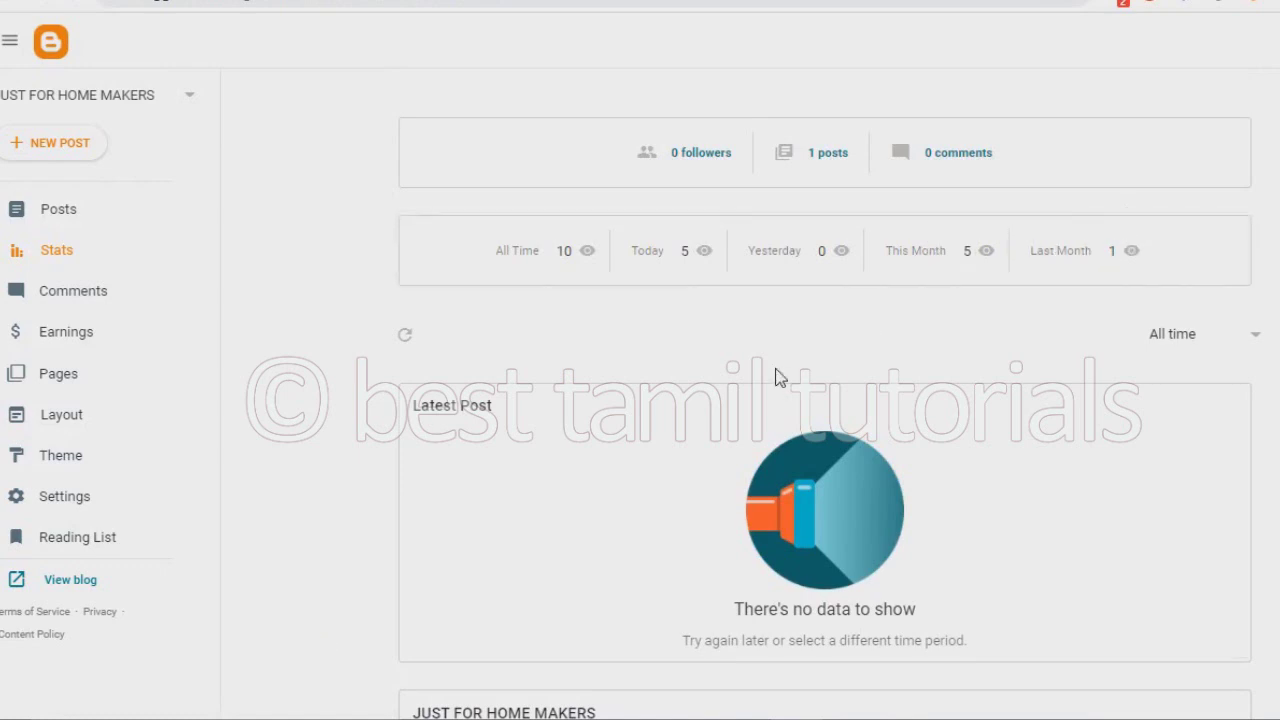
{"action": "scroll", "coordinate": [777, 370], "scroll_direction": "down", "scroll_amount": 3}
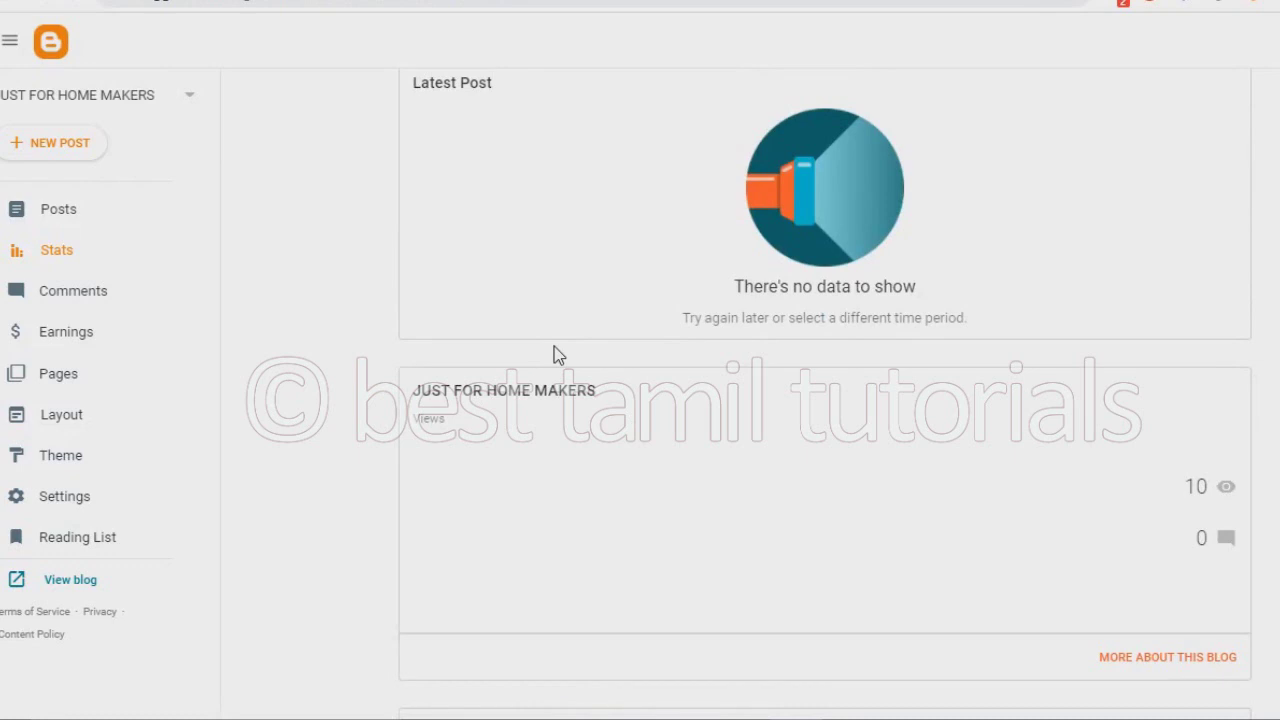
{"action": "scroll", "coordinate": [554, 346], "scroll_direction": "down", "scroll_amount": 6}
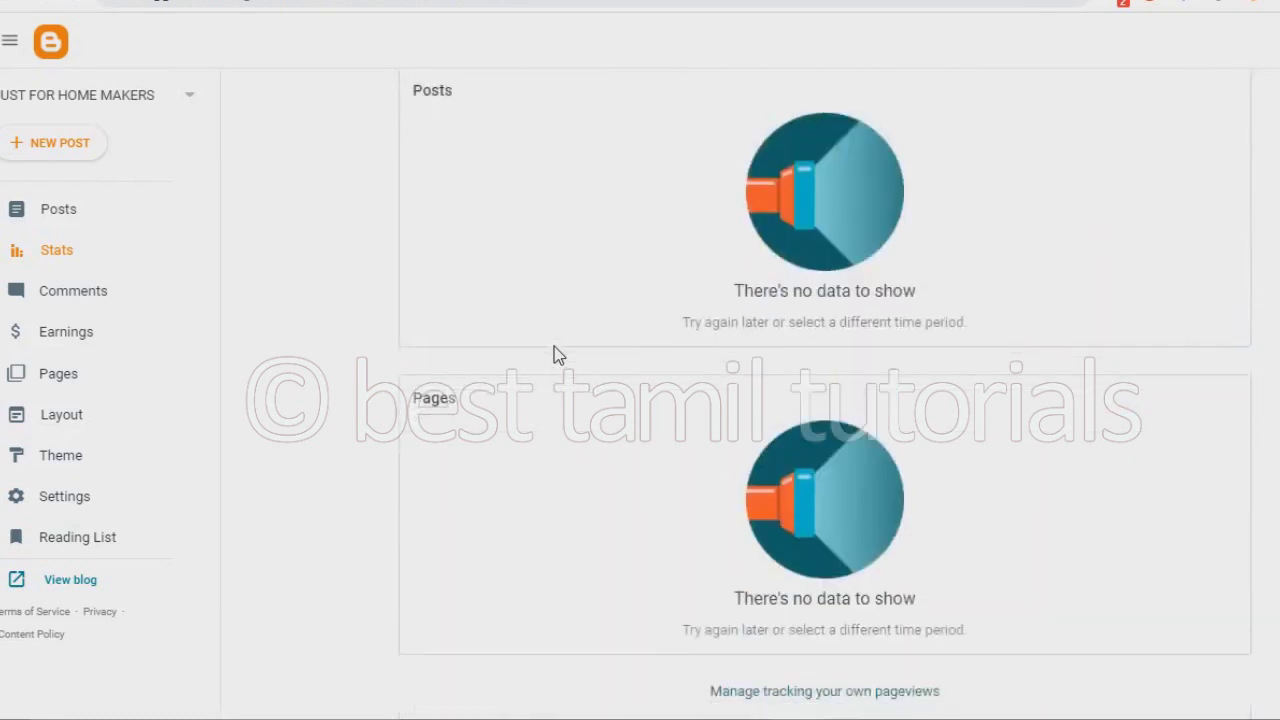
{"action": "scroll", "coordinate": [554, 347], "scroll_direction": "up", "scroll_amount": 9}
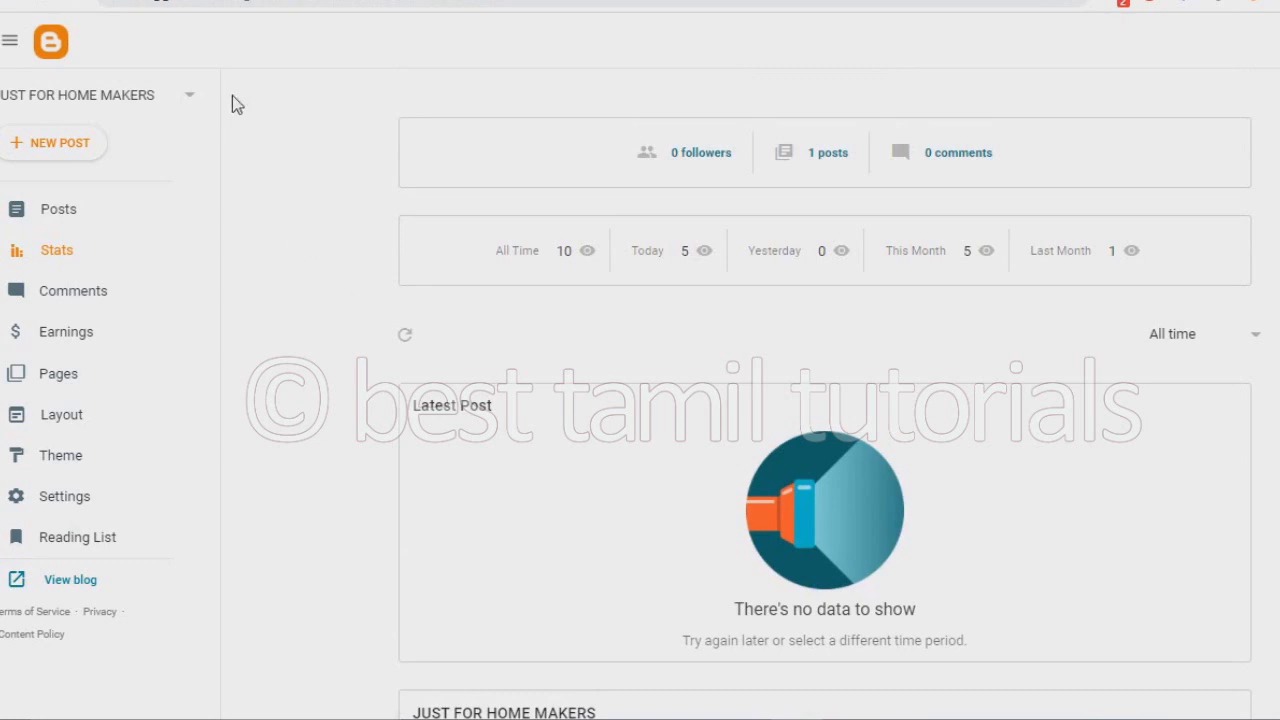
Switch to the statistics of the other blog, புத்தகம் படிக்க.
{"action": "left_click", "coordinate": [189, 96]}
{"action": "left_click", "coordinate": [60, 204]}
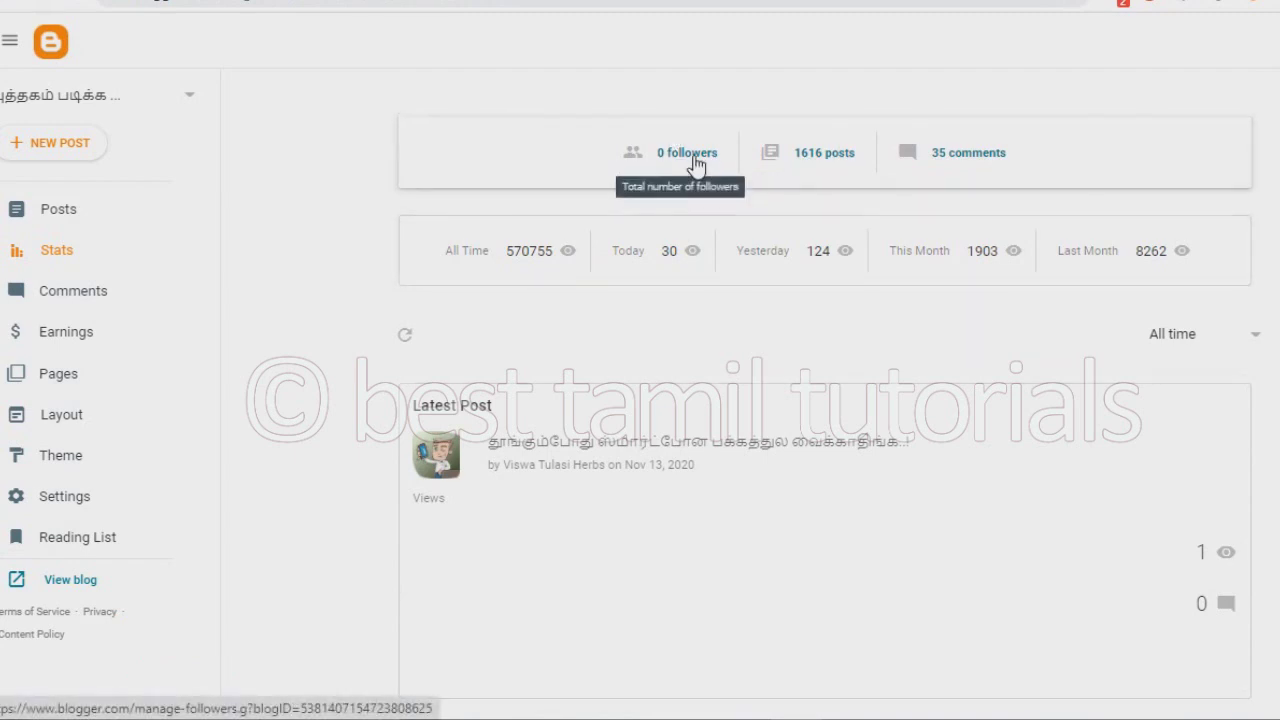
Examine the Latest Post, blog views, Posts and Pages sections of the புத்தகம் படிக்க blog's all-time statistics.
{"action": "scroll", "coordinate": [691, 163], "scroll_direction": "down", "scroll_amount": 2}
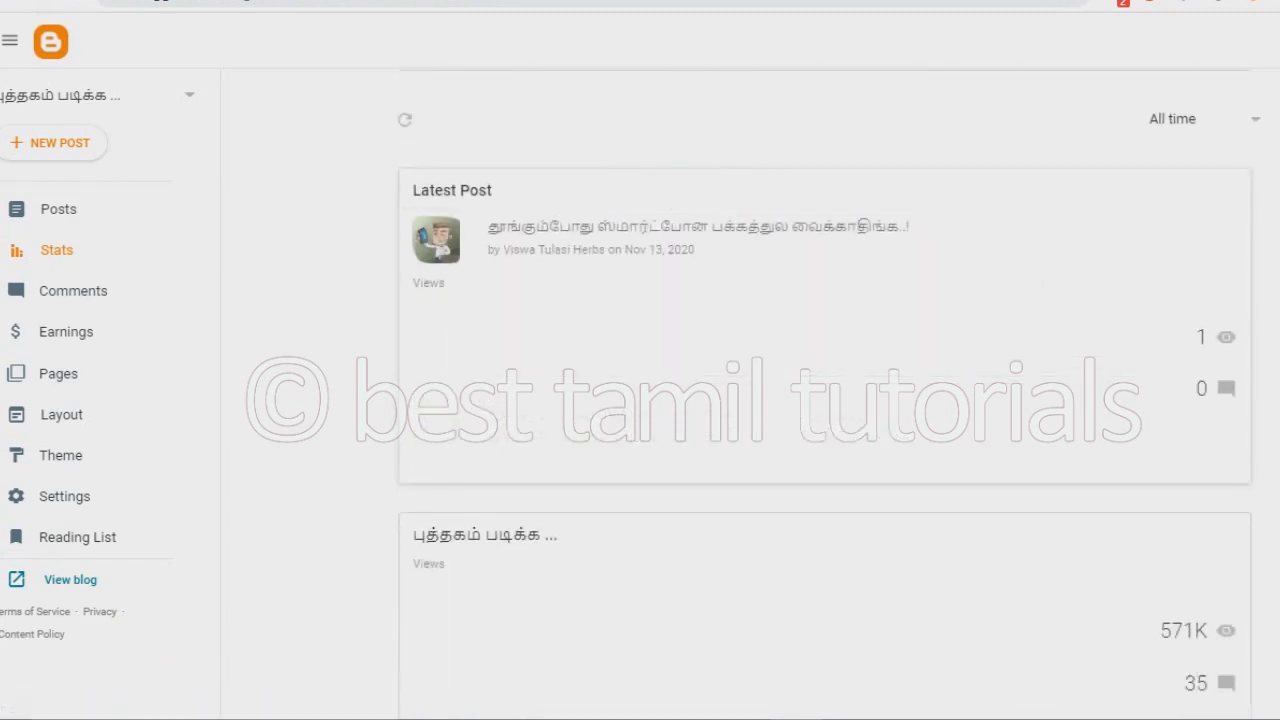
{"action": "scroll", "coordinate": [1166, 334], "scroll_direction": "down", "scroll_amount": 2}
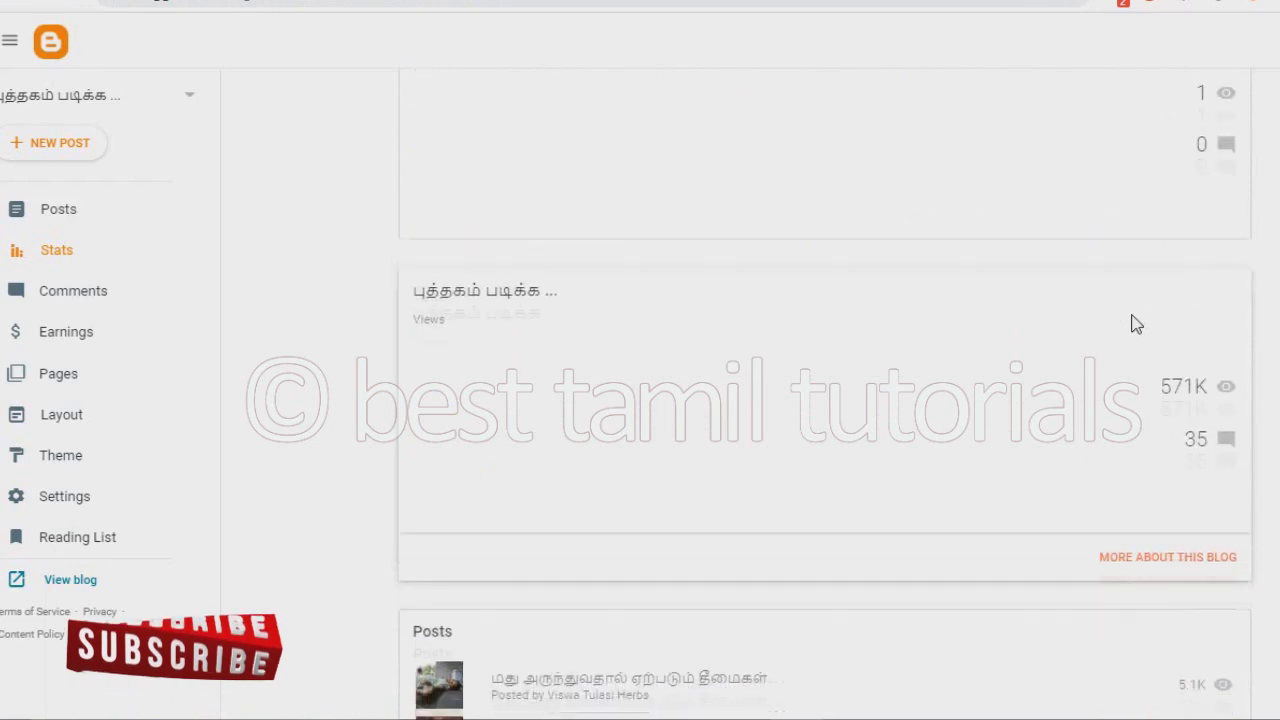
{"action": "scroll", "coordinate": [1136, 322], "scroll_direction": "down", "scroll_amount": 4}
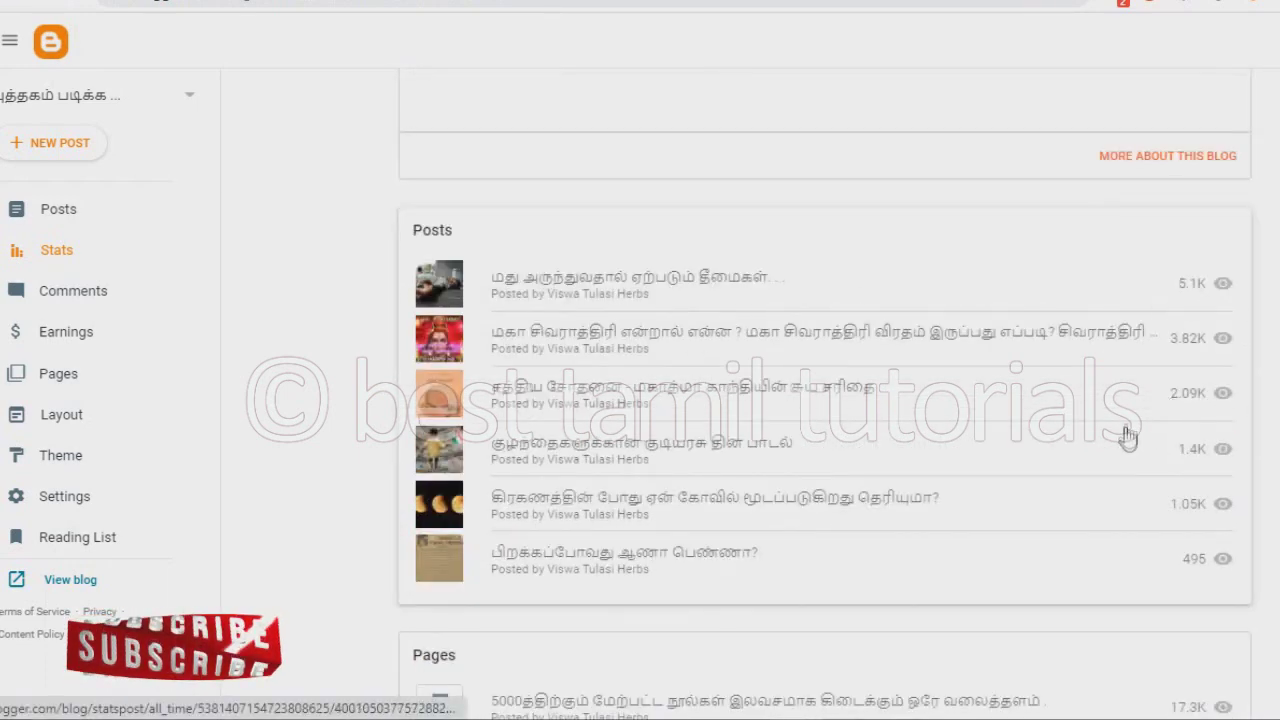
{"action": "scroll", "coordinate": [1126, 432], "scroll_direction": "down", "scroll_amount": 4}
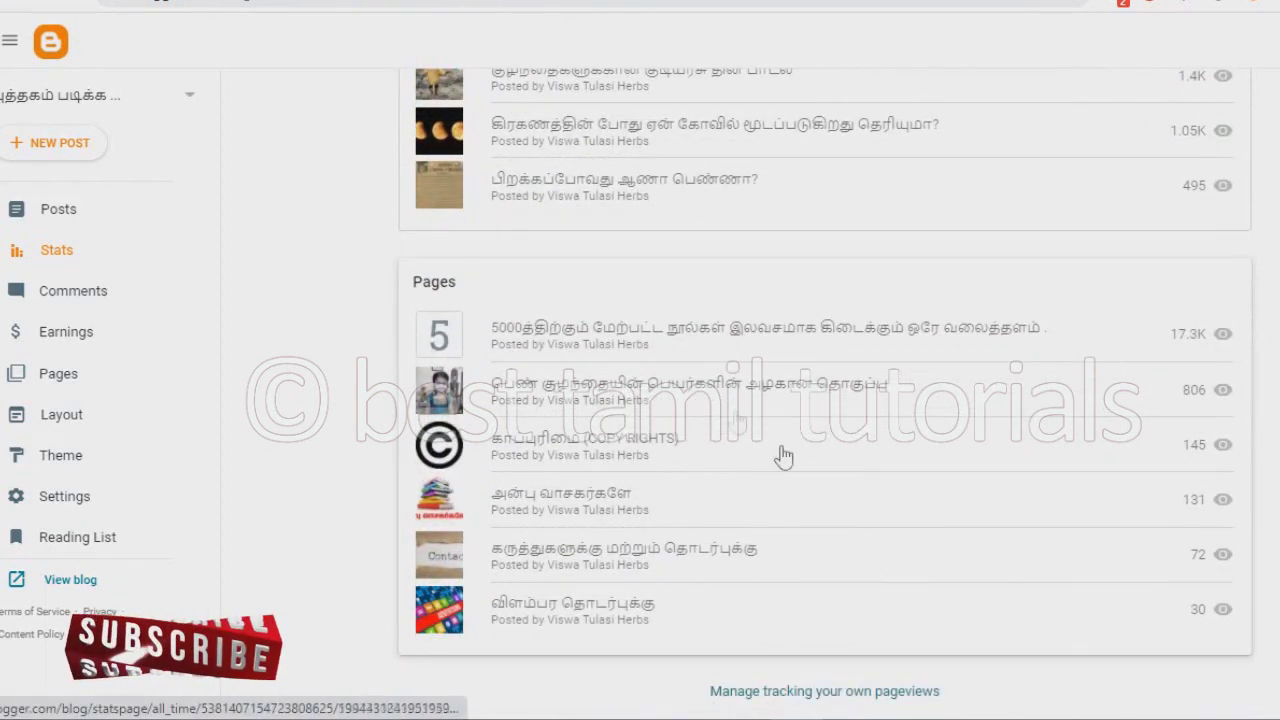
Open the preference for tracking own pageviews and select "Don't track my views for this blog".
{"action": "left_click", "coordinate": [904, 695]}
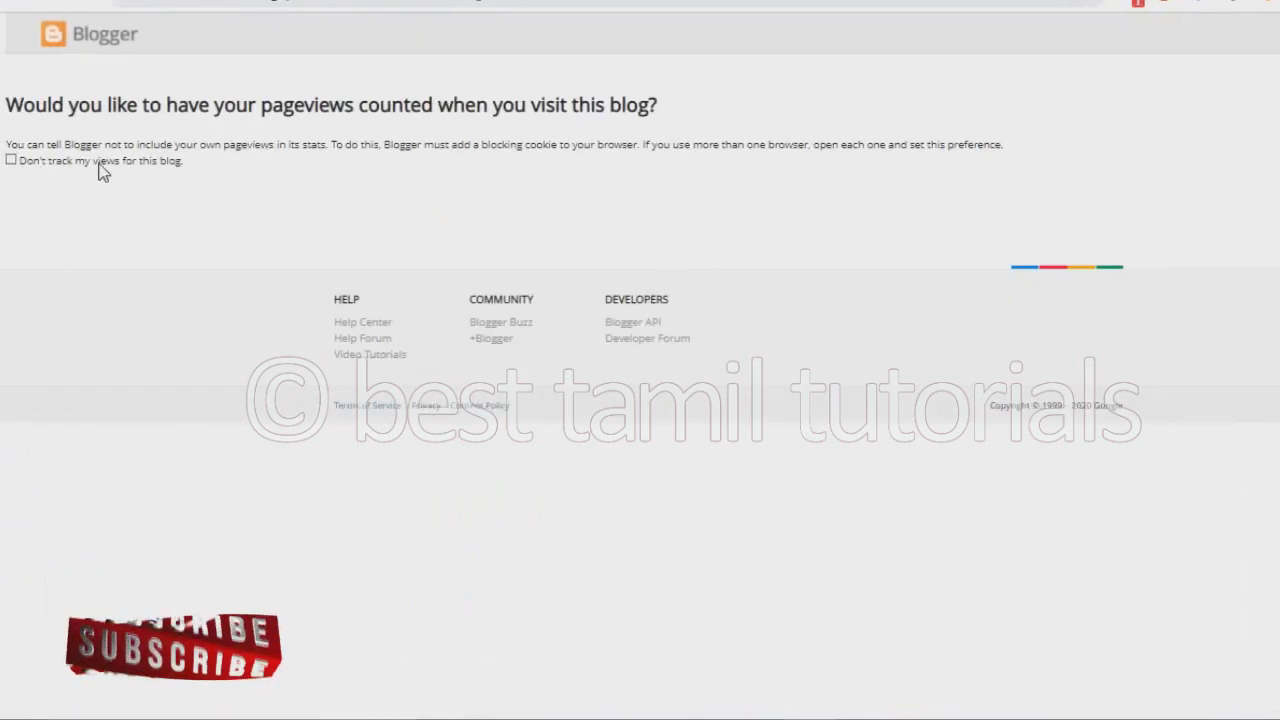
{"action": "left_click", "coordinate": [173, 165]}
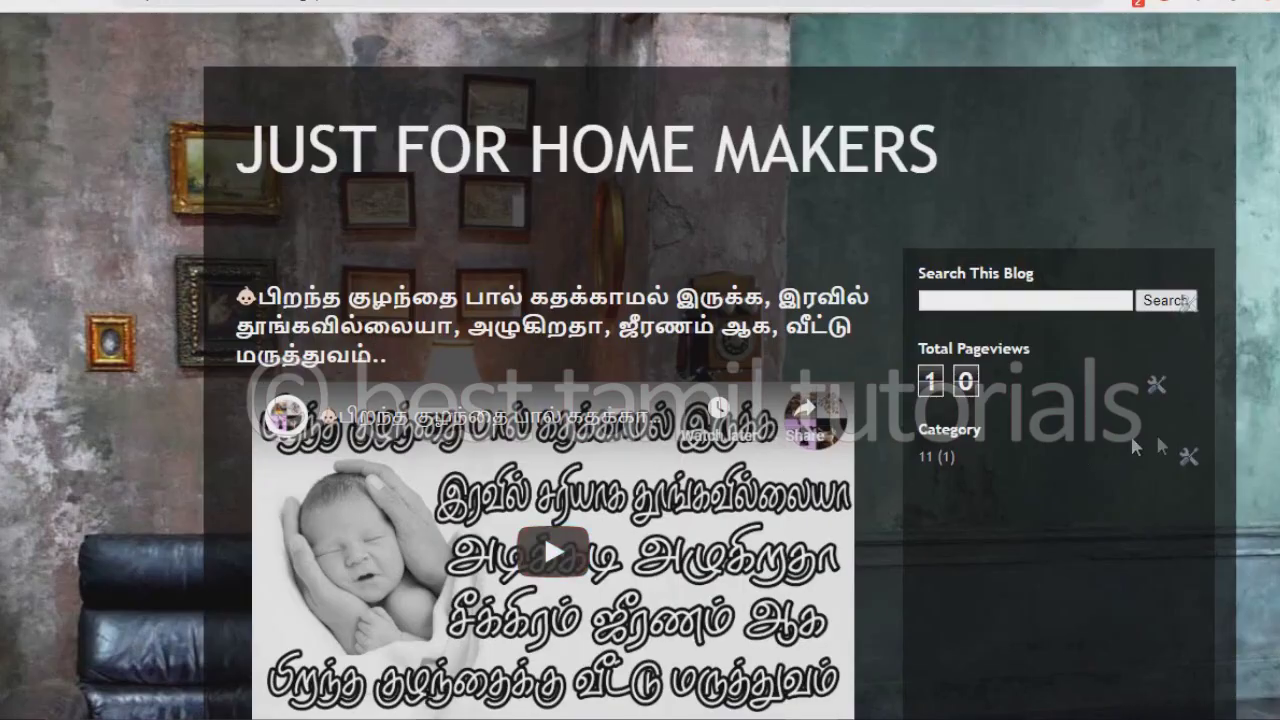
Look over the published JUST FOR HOME MAKERS blog and open its theme management page.
{"action": "scroll", "coordinate": [1144, 463], "scroll_direction": "down", "scroll_amount": 5}
{"action": "scroll", "coordinate": [1144, 463], "scroll_direction": "up", "scroll_amount": 5}
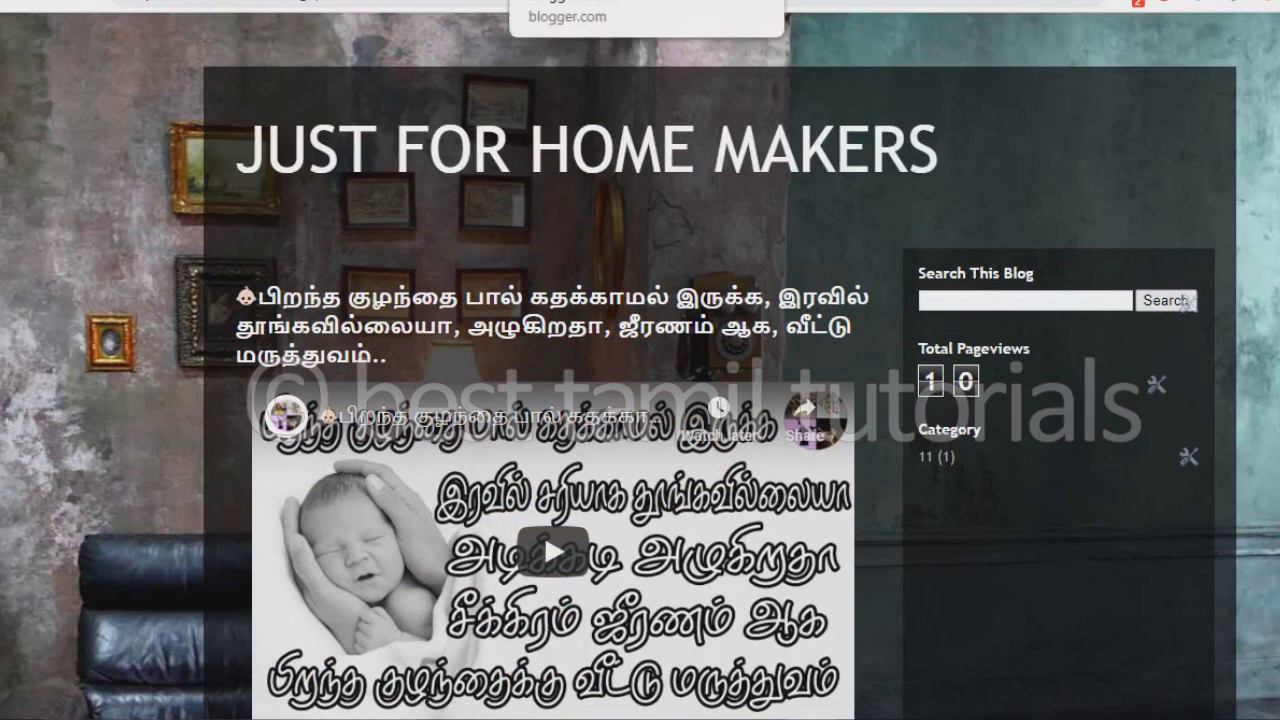
{"action": "left_click", "coordinate": [560, 2]}
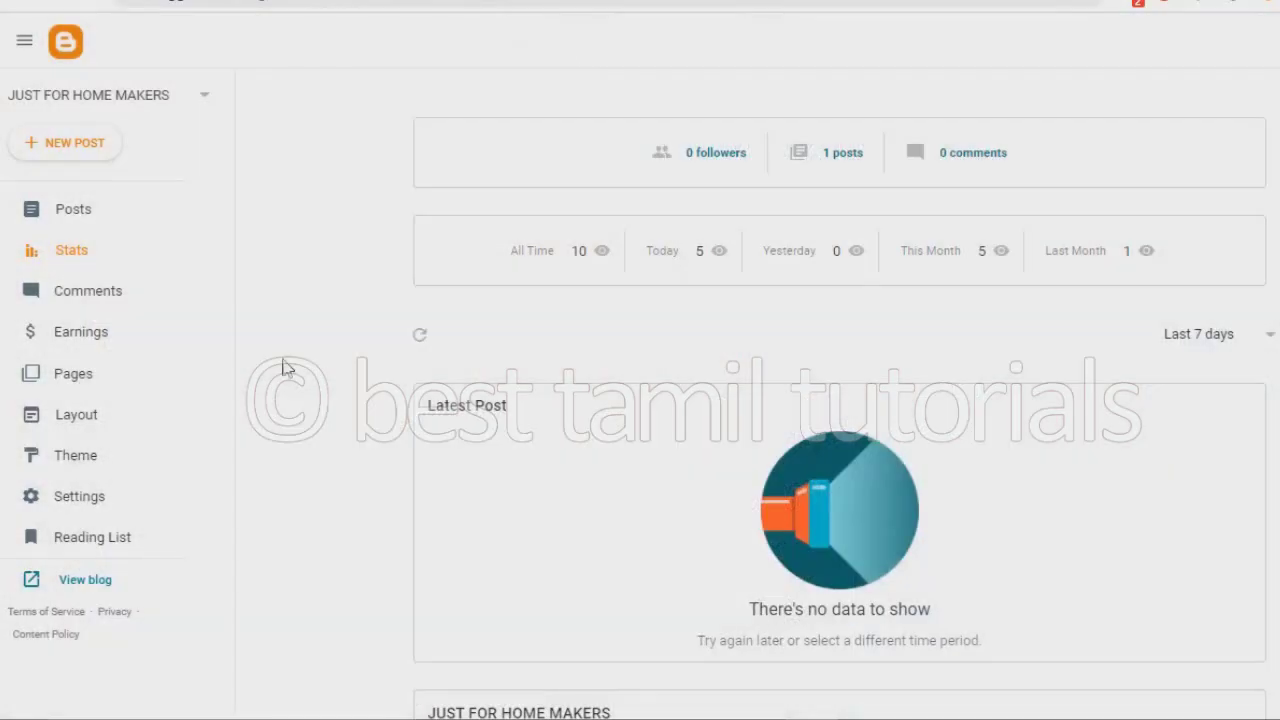
{"action": "left_click", "coordinate": [66, 452]}
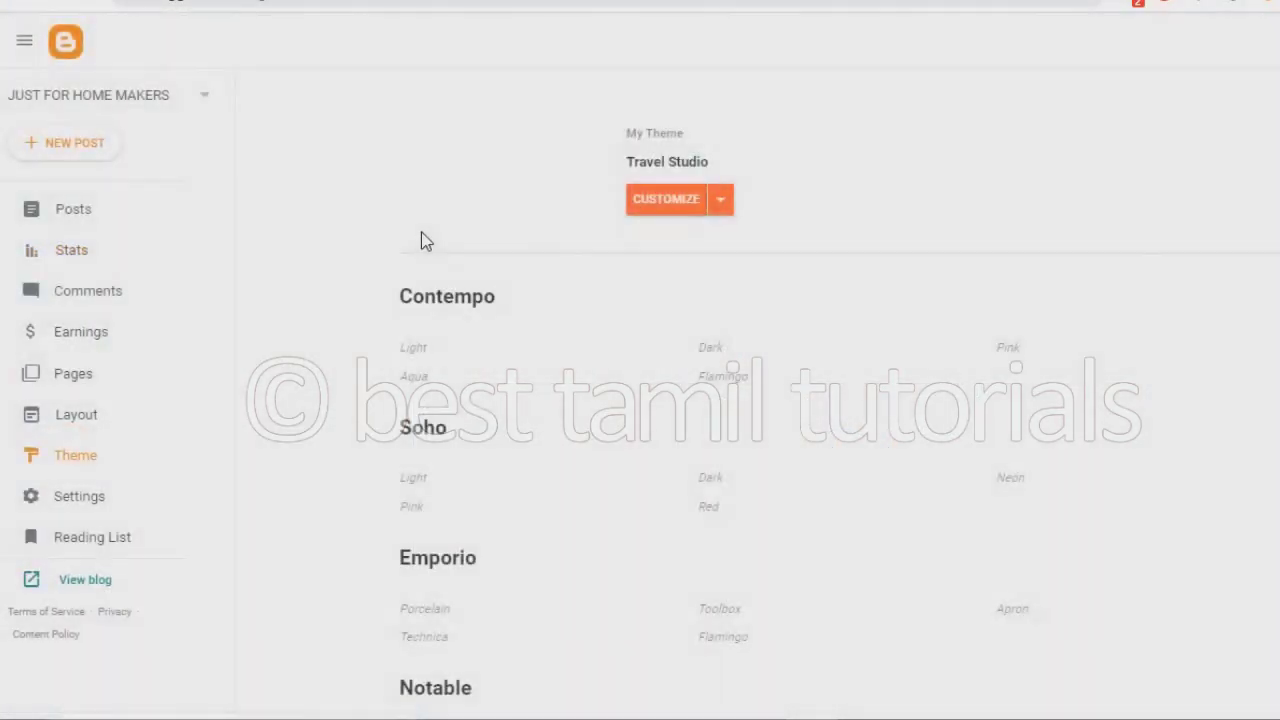
Browse the gallery of available themes, from Contempo and Soho through Dynamic Views to Travel.
{"action": "scroll", "coordinate": [1080, 280], "scroll_direction": "down", "scroll_amount": 5}
{"action": "scroll", "coordinate": [1018, 358], "scroll_direction": "down", "scroll_amount": 15}
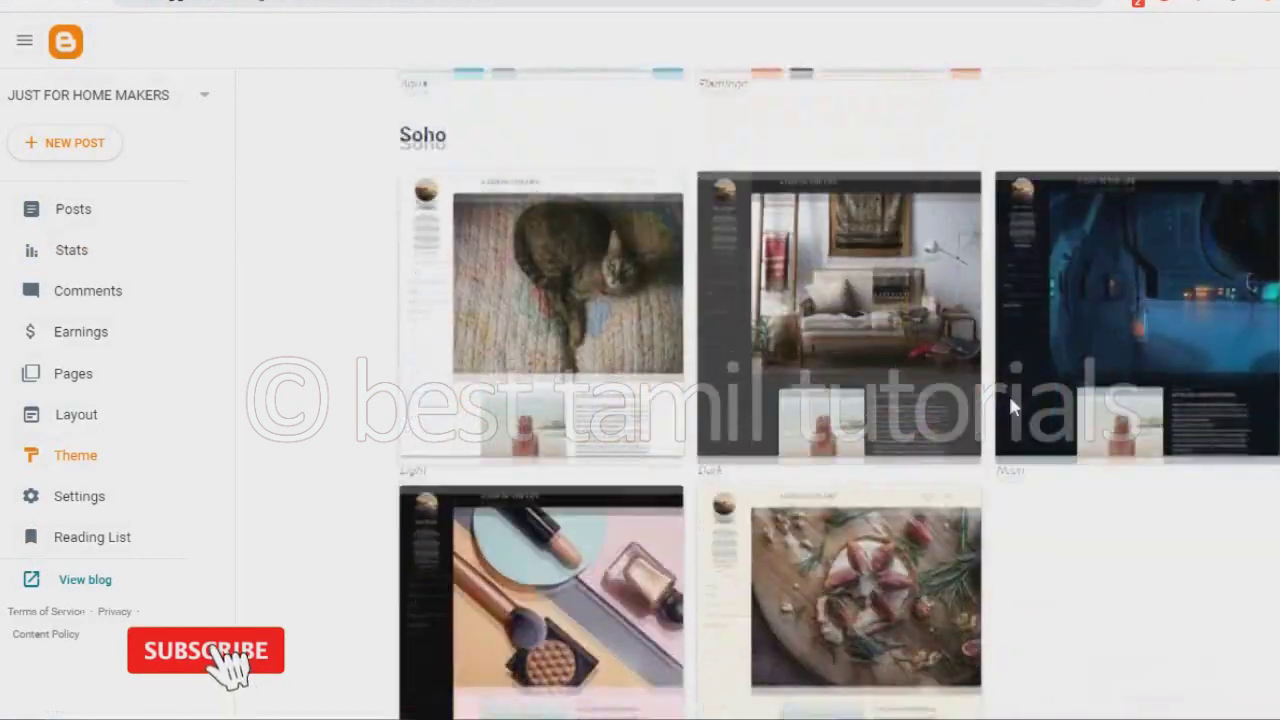
{"action": "scroll", "coordinate": [1010, 405], "scroll_direction": "down", "scroll_amount": 20}
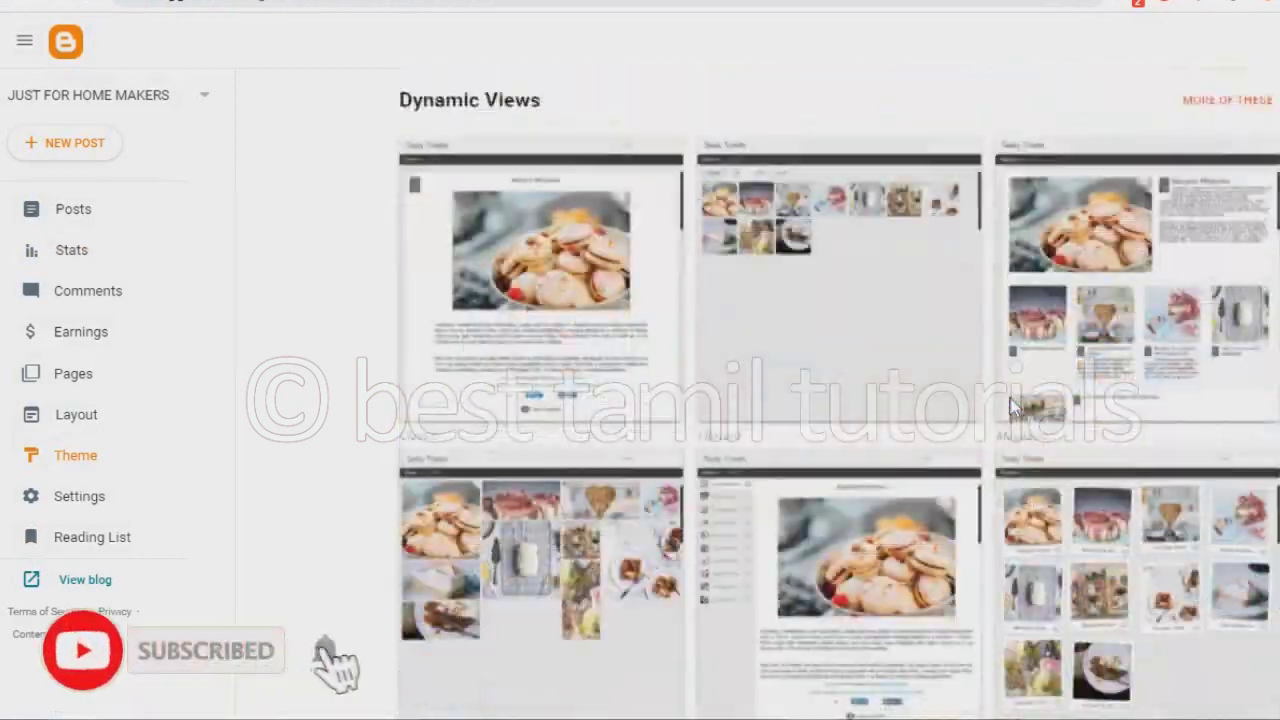
{"action": "scroll", "coordinate": [1013, 408], "scroll_direction": "down", "scroll_amount": 3}
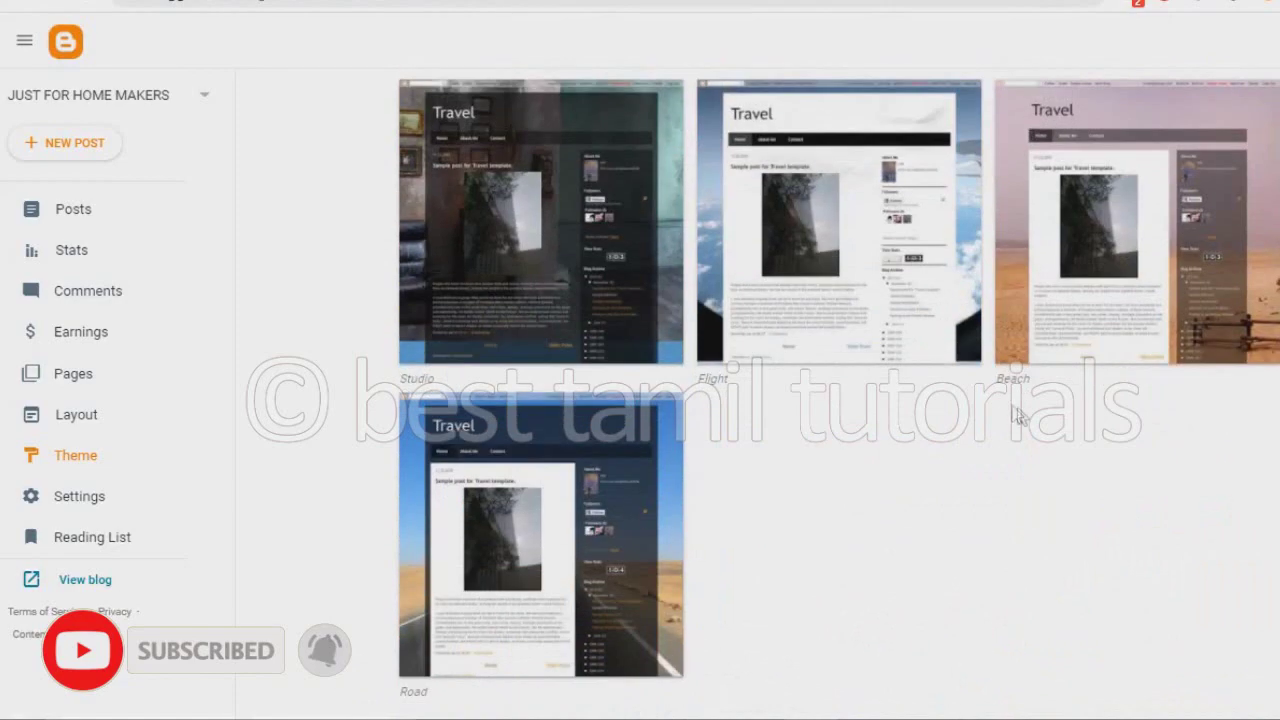
{"action": "scroll", "coordinate": [1054, 434], "scroll_direction": "up", "scroll_amount": 8}
{"action": "scroll", "coordinate": [1054, 434], "scroll_direction": "up", "scroll_amount": 5}
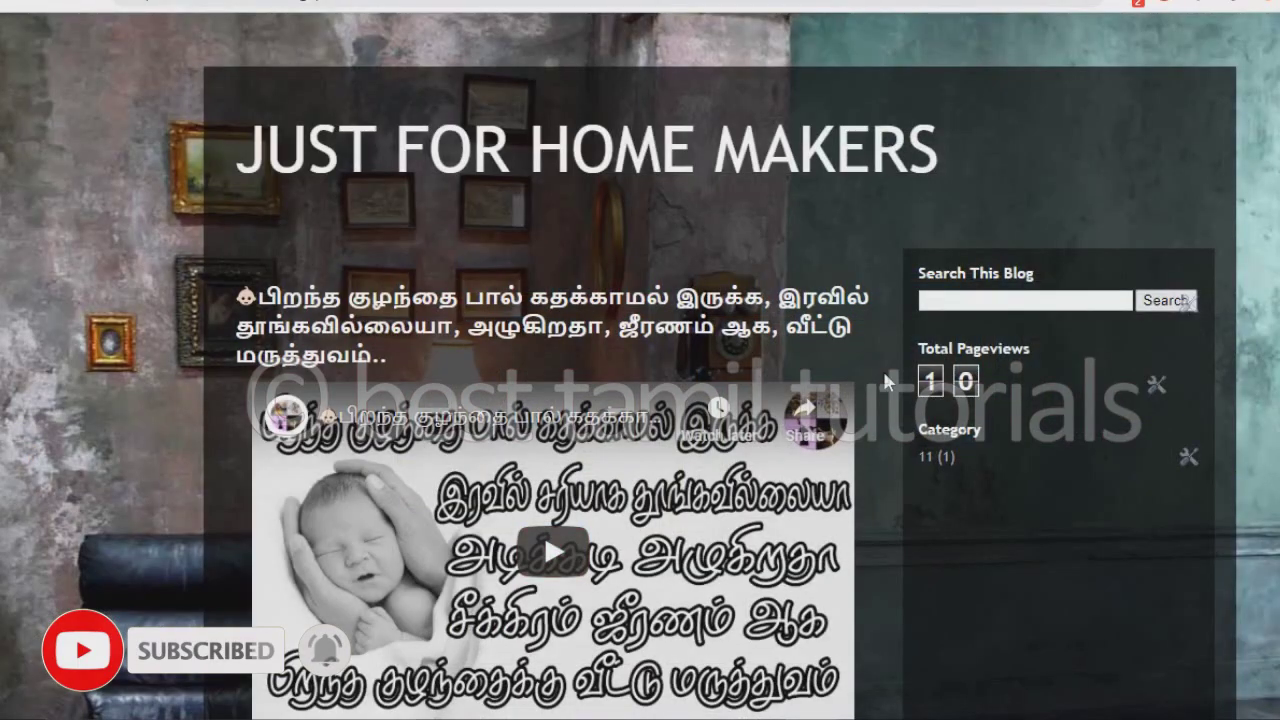
Check the theme's appearance on the published blog and return to the current theme at the start of the gallery.
{"action": "scroll", "coordinate": [882, 368], "scroll_direction": "down", "scroll_amount": 3}
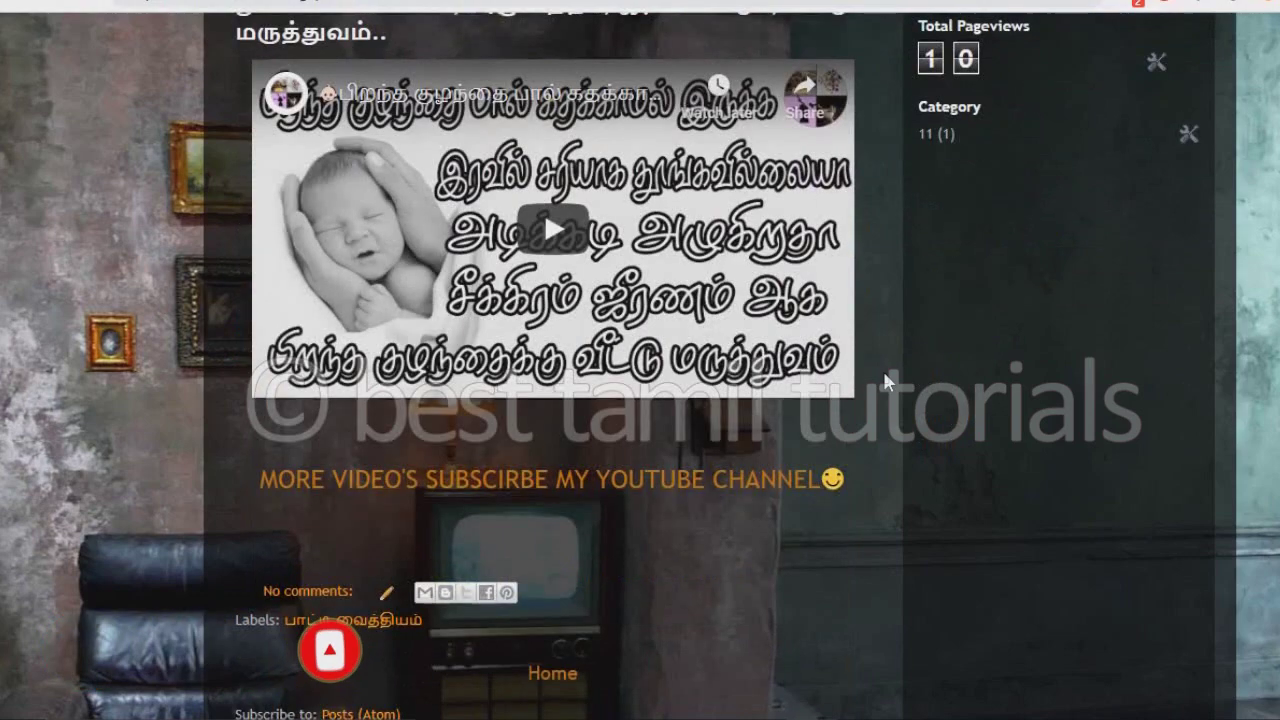
{"action": "scroll", "coordinate": [882, 368], "scroll_direction": "up", "scroll_amount": 3}
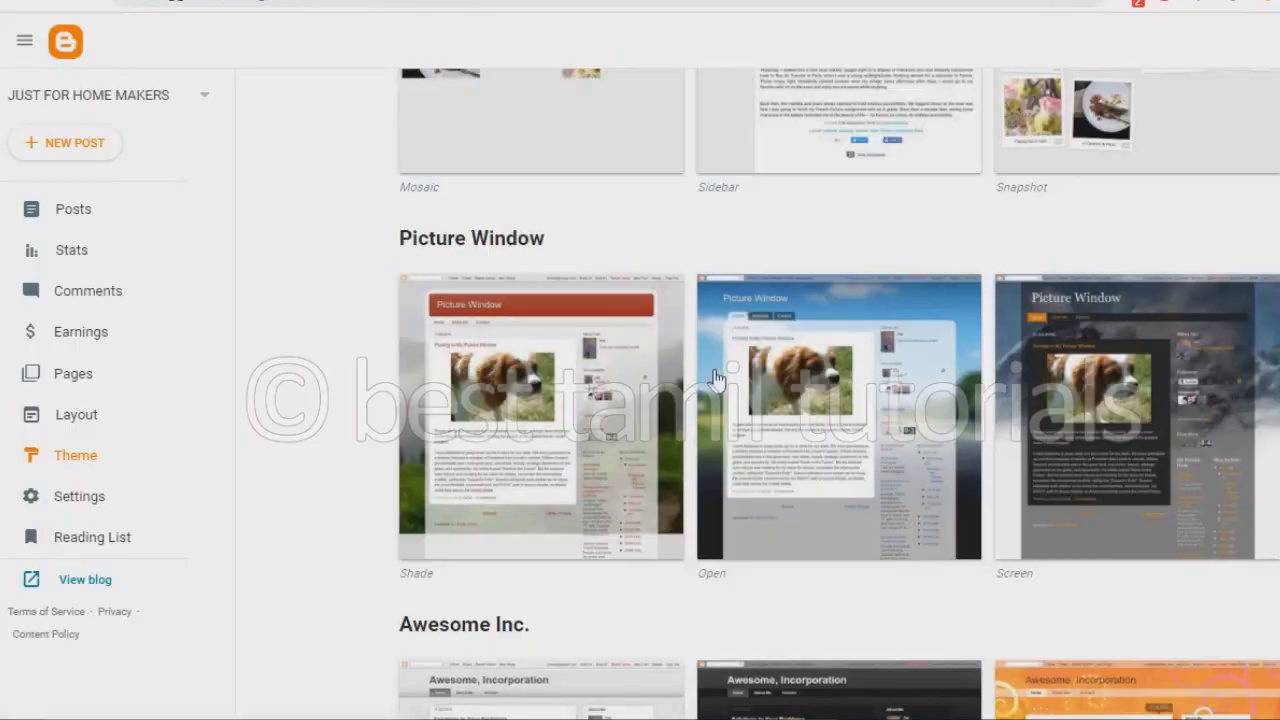
{"action": "scroll", "coordinate": [558, 365], "scroll_direction": "up", "scroll_amount": 3}
{"action": "scroll", "coordinate": [558, 365], "scroll_direction": "up", "scroll_amount": 20}
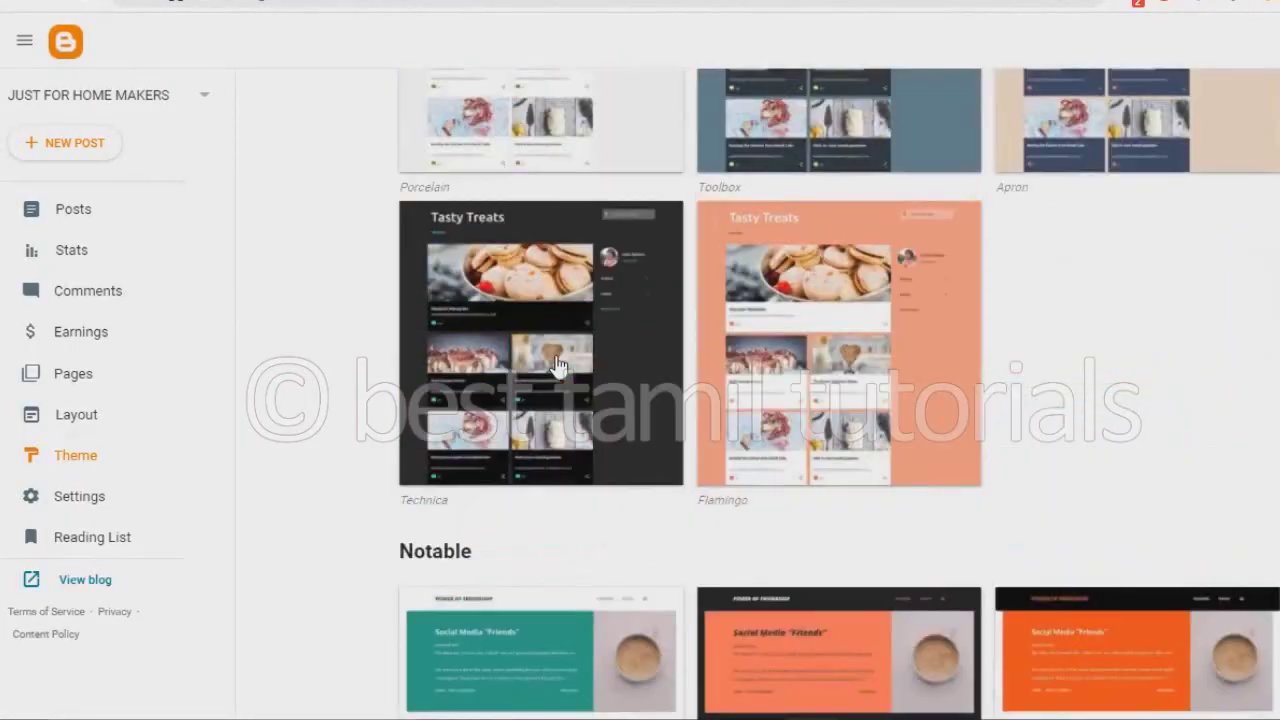
{"action": "scroll", "coordinate": [558, 365], "scroll_direction": "up", "scroll_amount": 10}
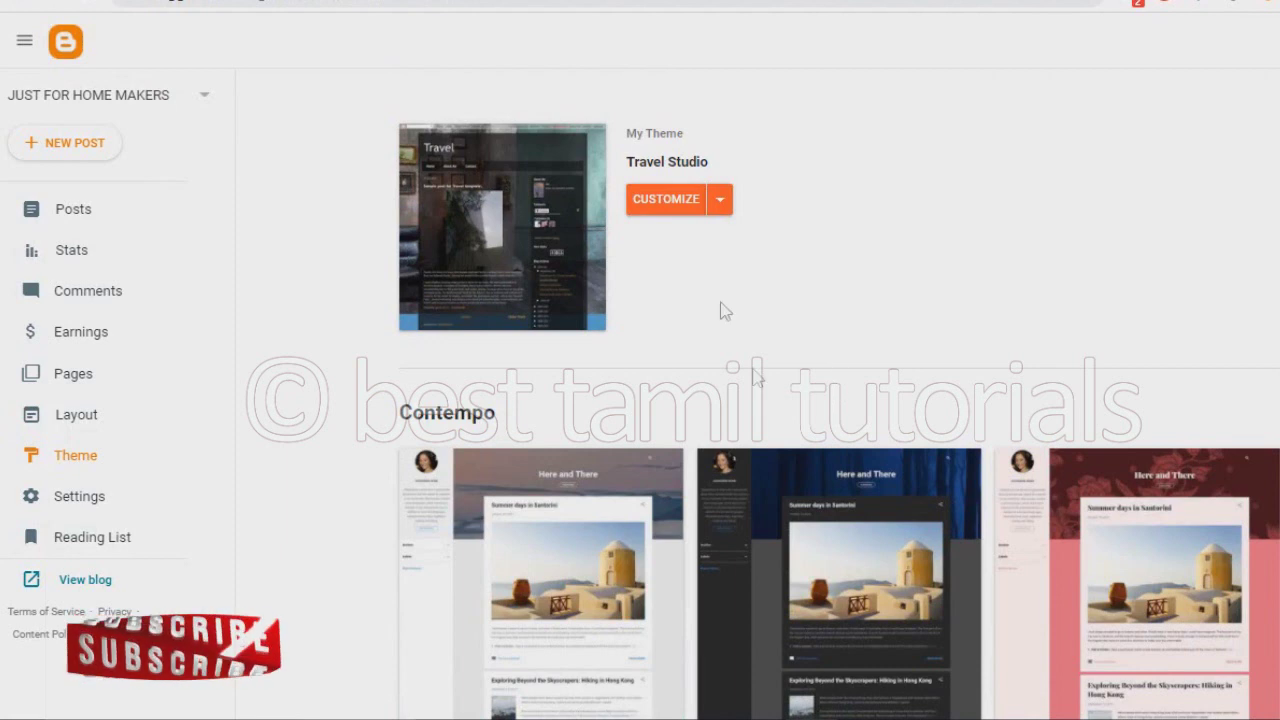
Show the additional actions for the current Travel Studio theme, such as Backup, Restore and Edit HTML.
{"action": "left_click", "coordinate": [720, 203]}
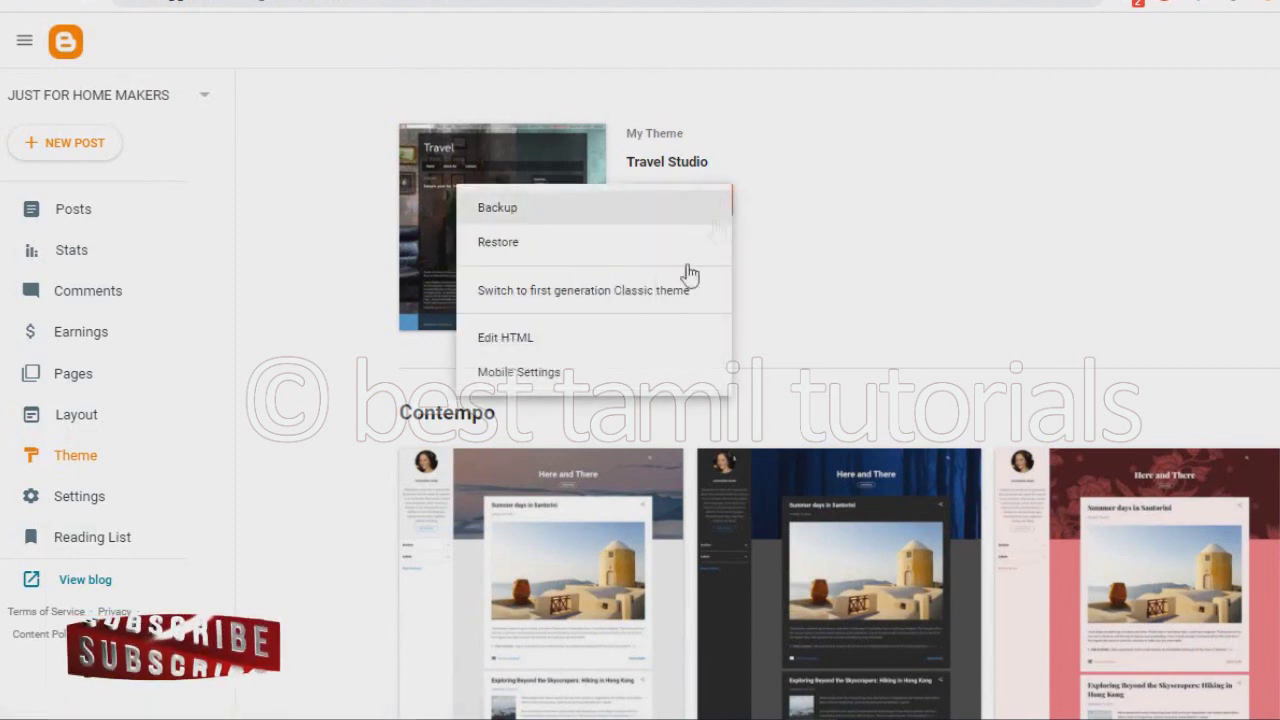
{"action": "left_click", "coordinate": [871, 271]}
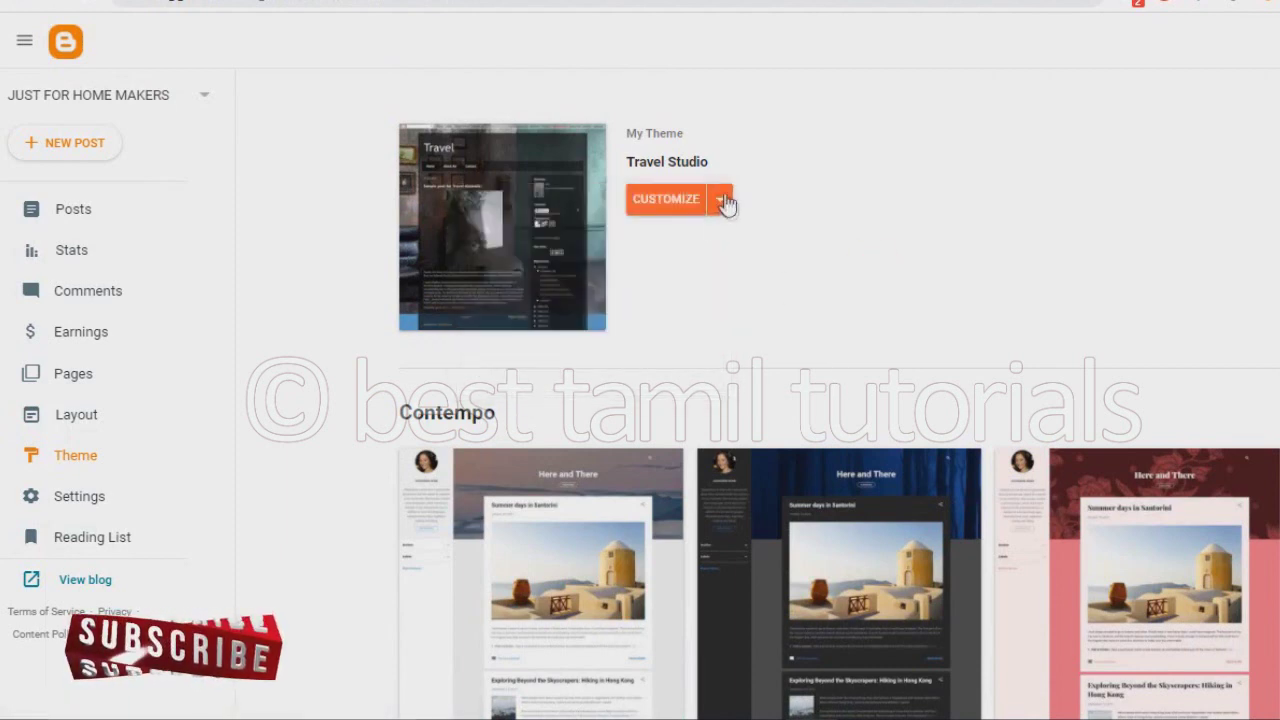
{"action": "left_click", "coordinate": [720, 205]}
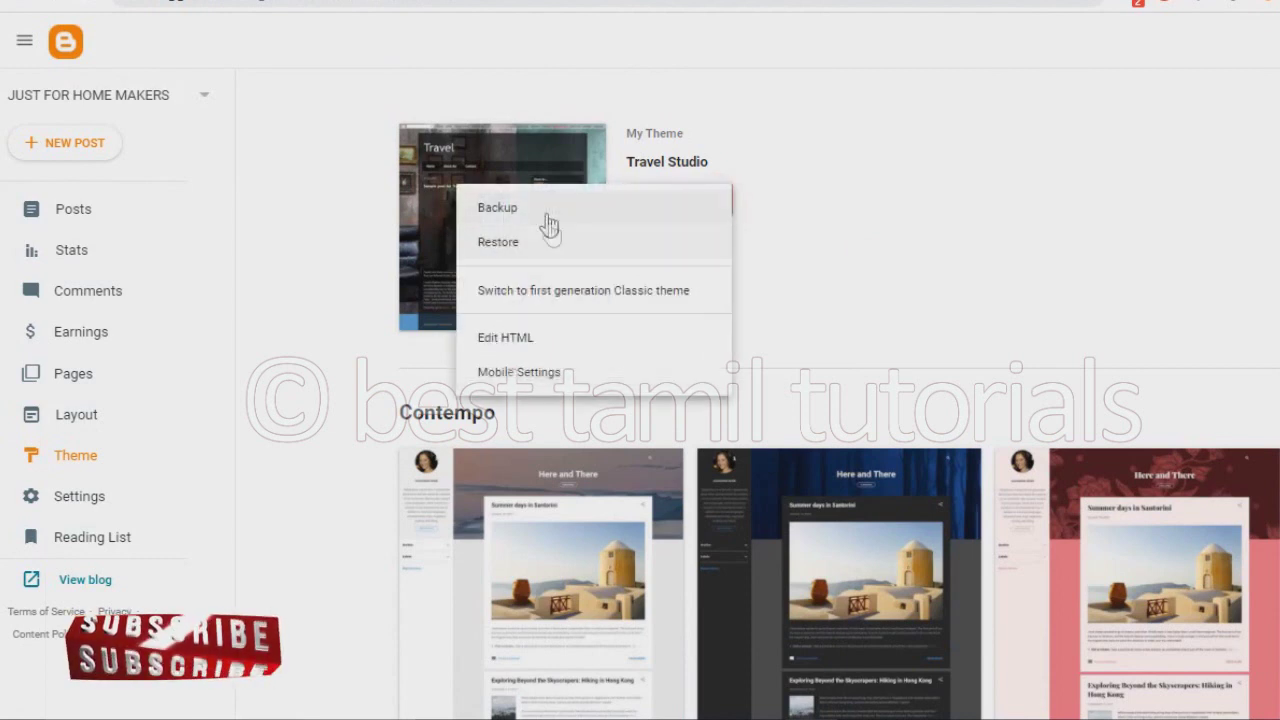